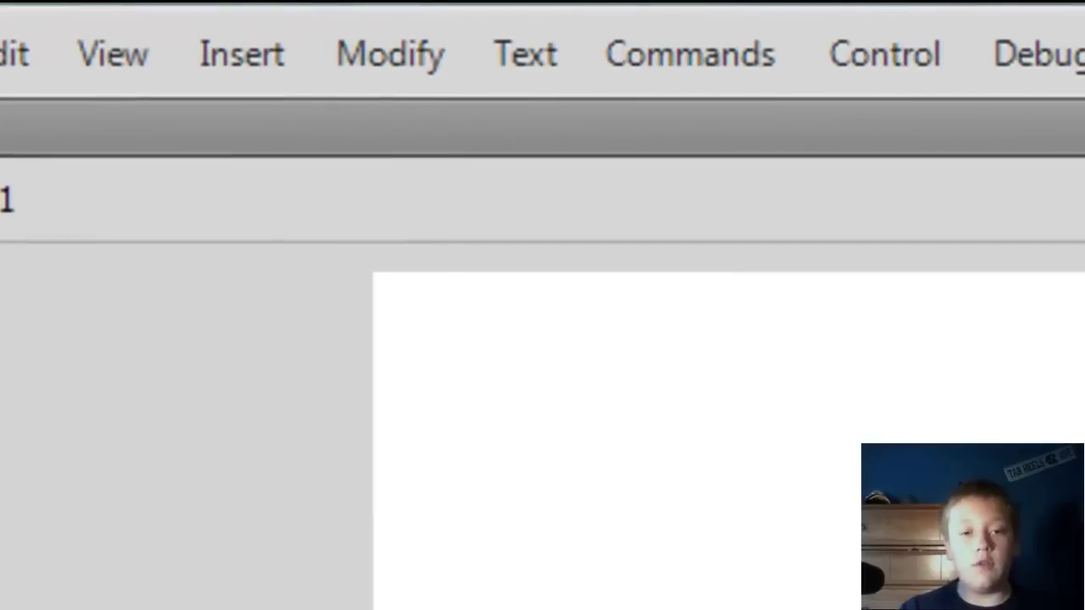
Step: Set the document's stage size to 1280 × 720 px
left_click(410, 60)
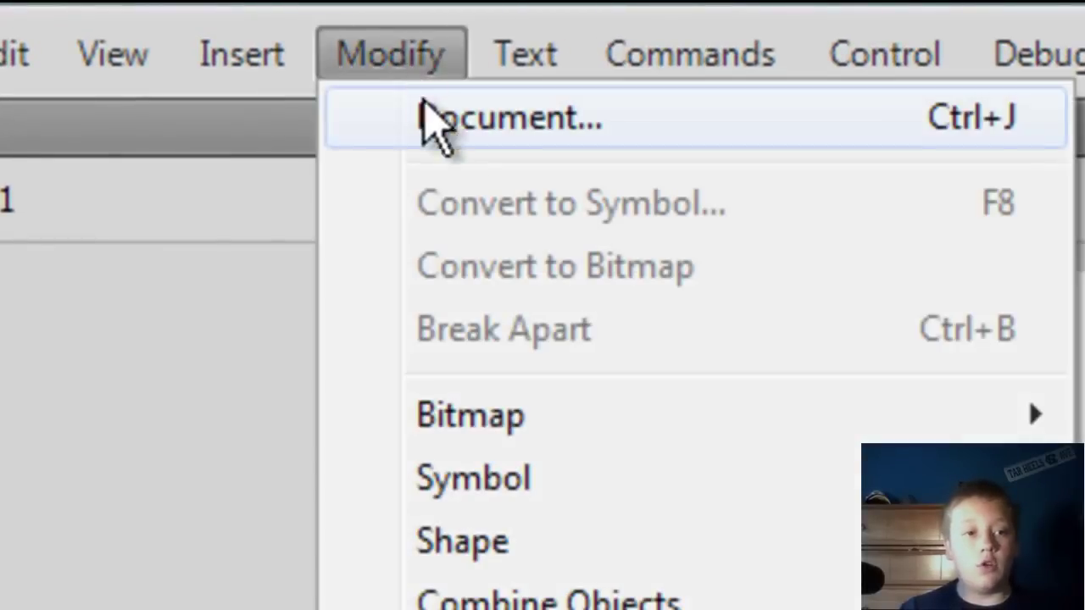
left_click(482, 135)
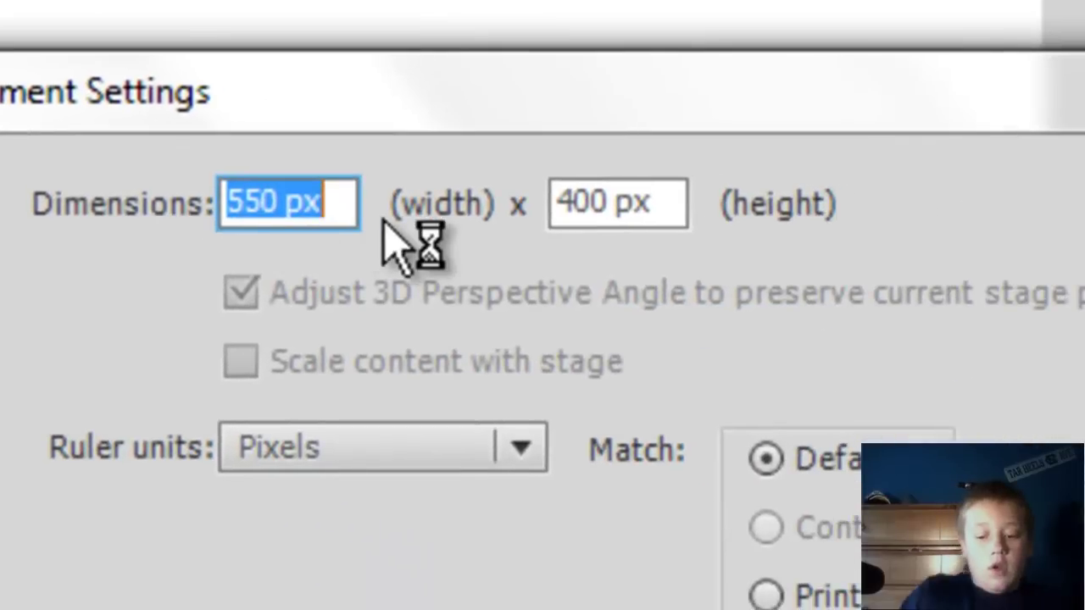
key("BackSpace")
type("1280")
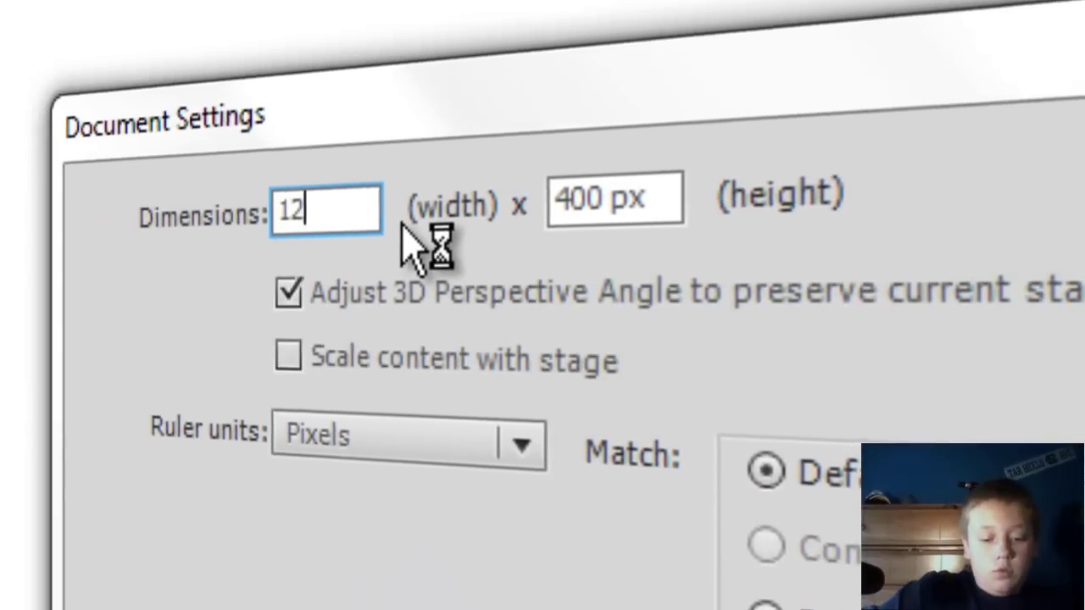
key("Tab")
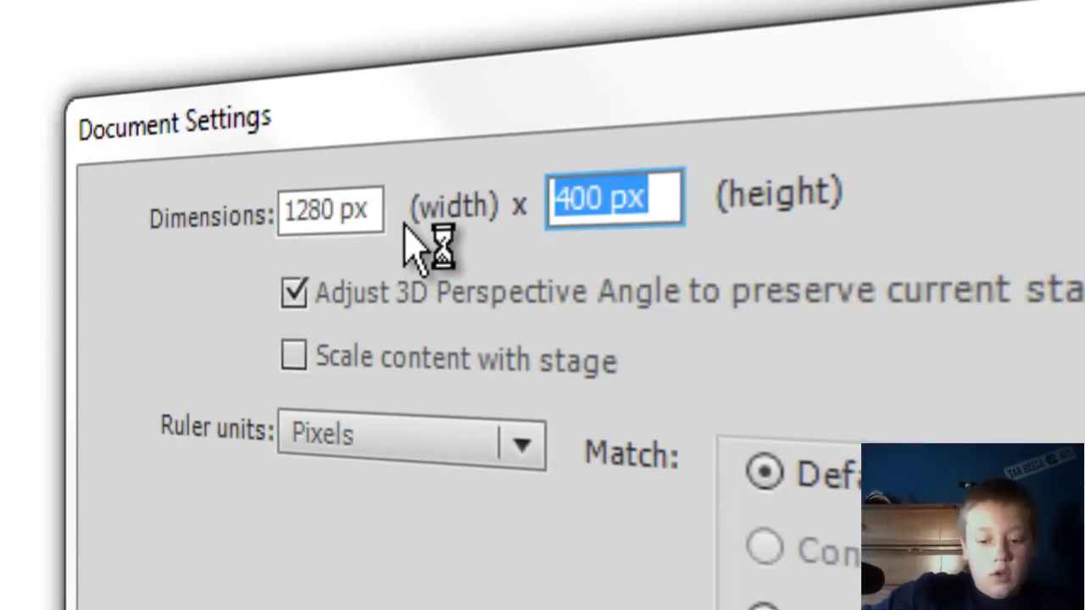
key("BackSpace")
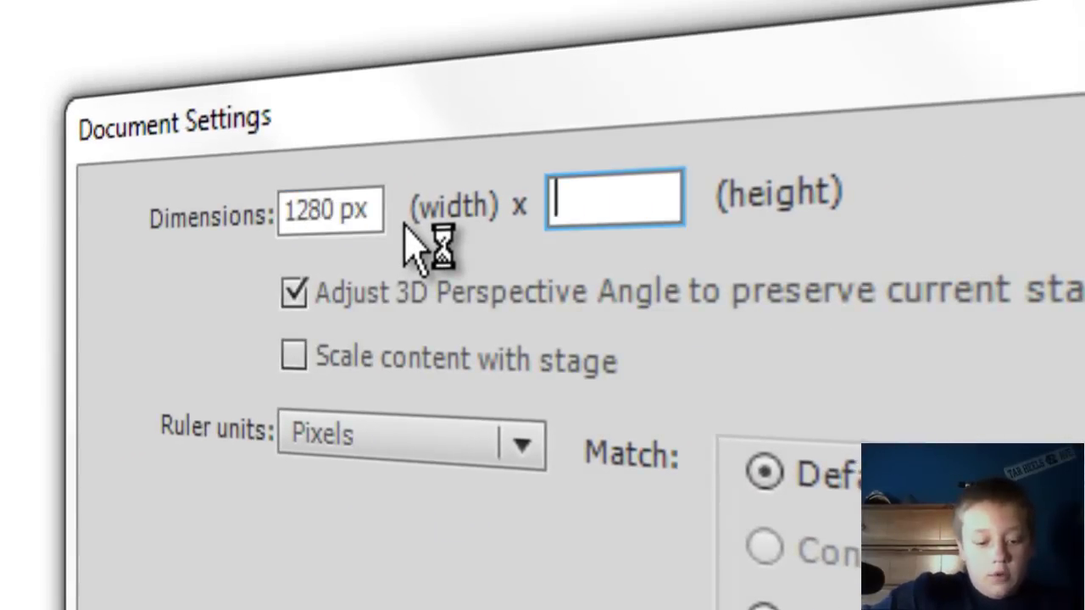
type("720")
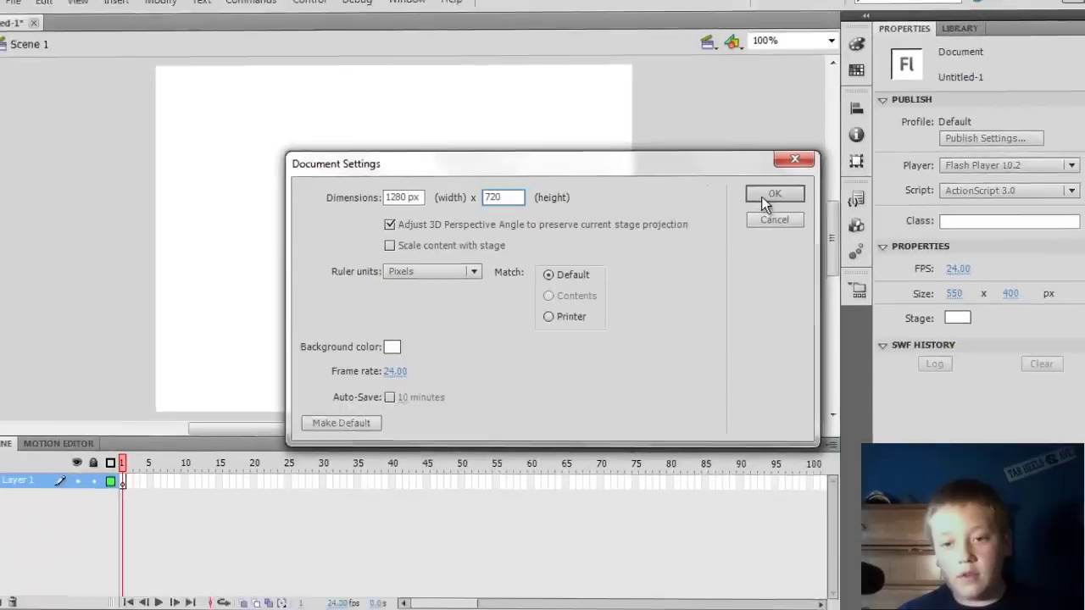
left_click(761, 197)
Step: Zoom the view to Fit in Window so the whole stage shows
left_click_drag(803, 220, 796, 222)
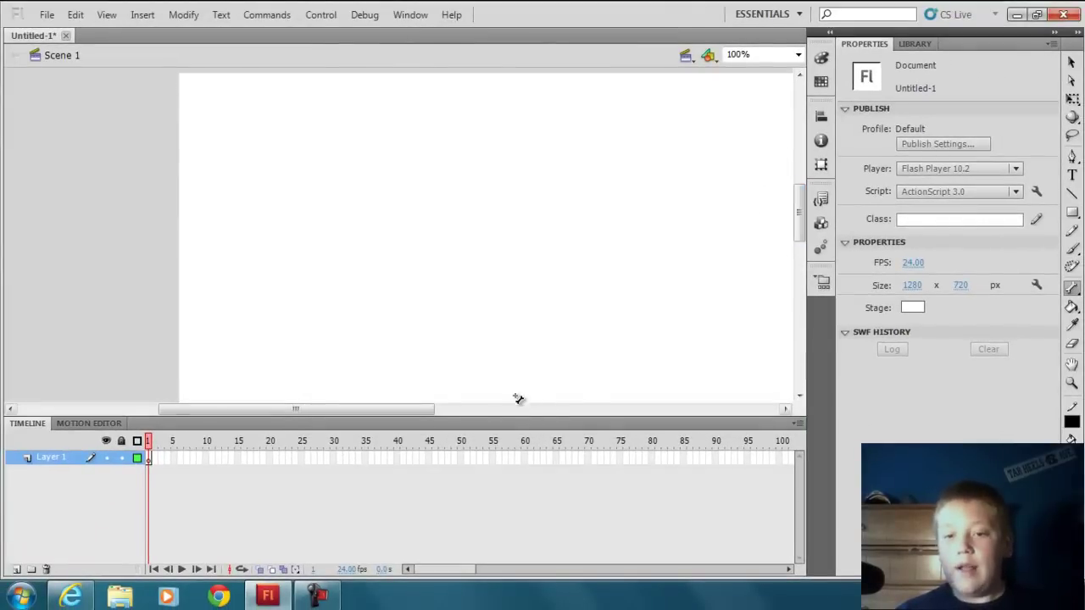
left_click(789, 54)
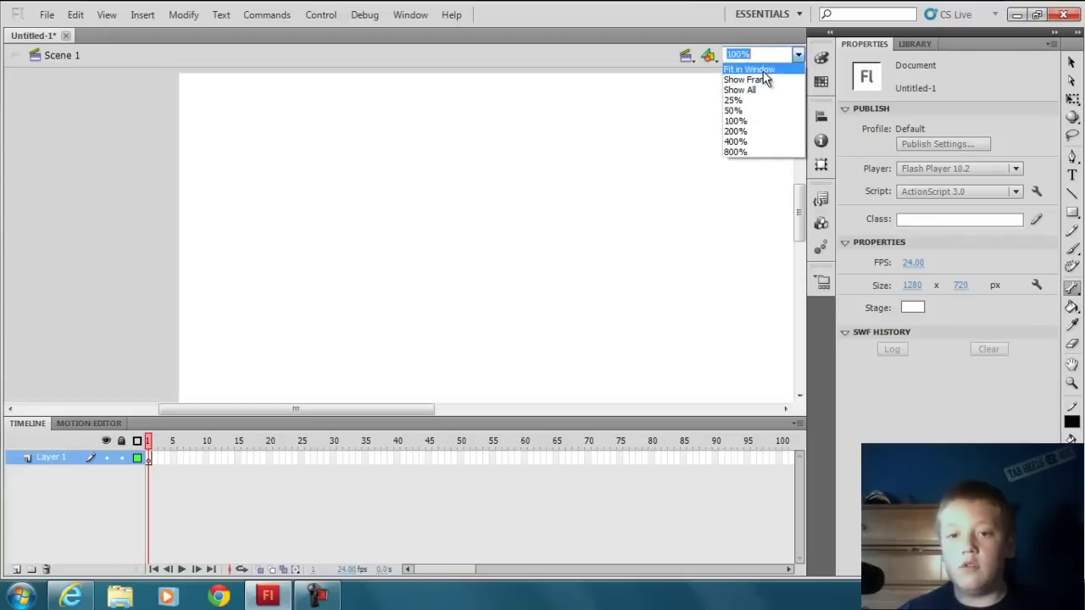
left_click(764, 71)
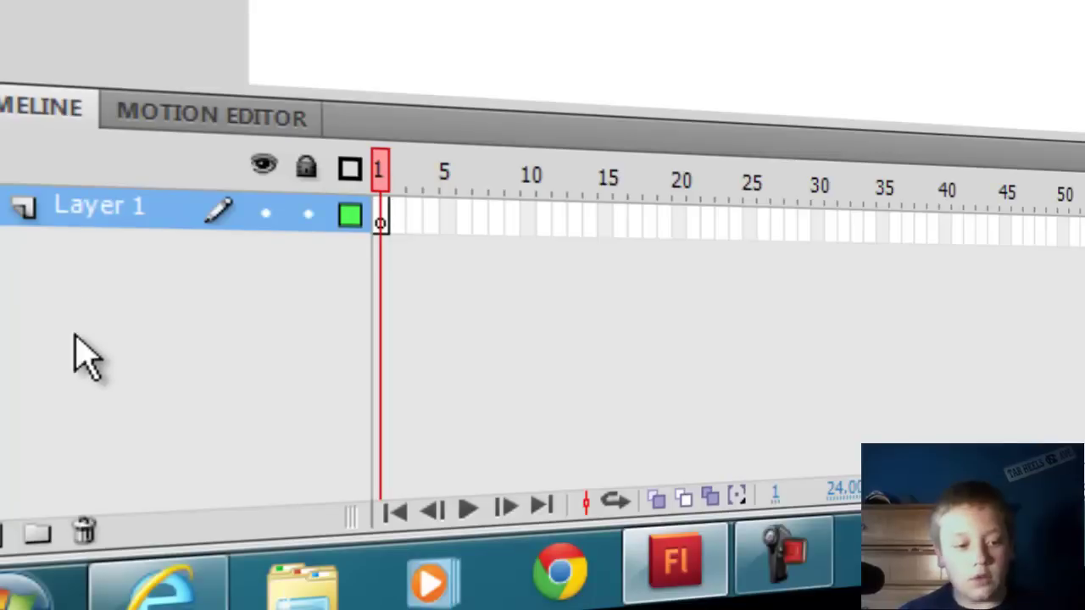
Step: Rename the timeline's Layer 1 to 'body'
double_click(63, 208)
left_click(66, 212)
key("ctrl+a")
key("BackSpace")
type("body")
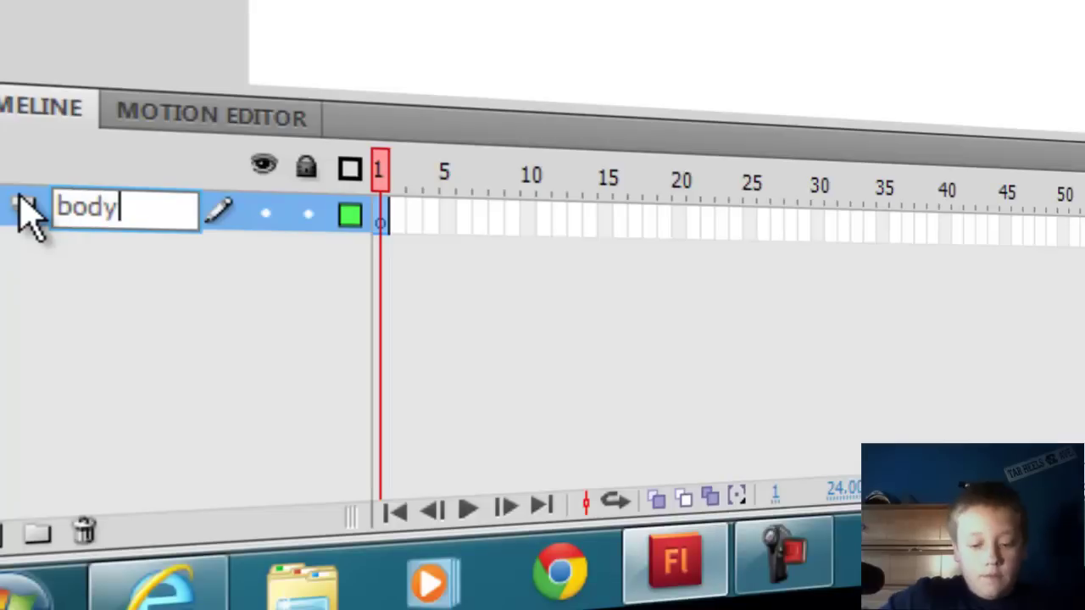
key("Return")
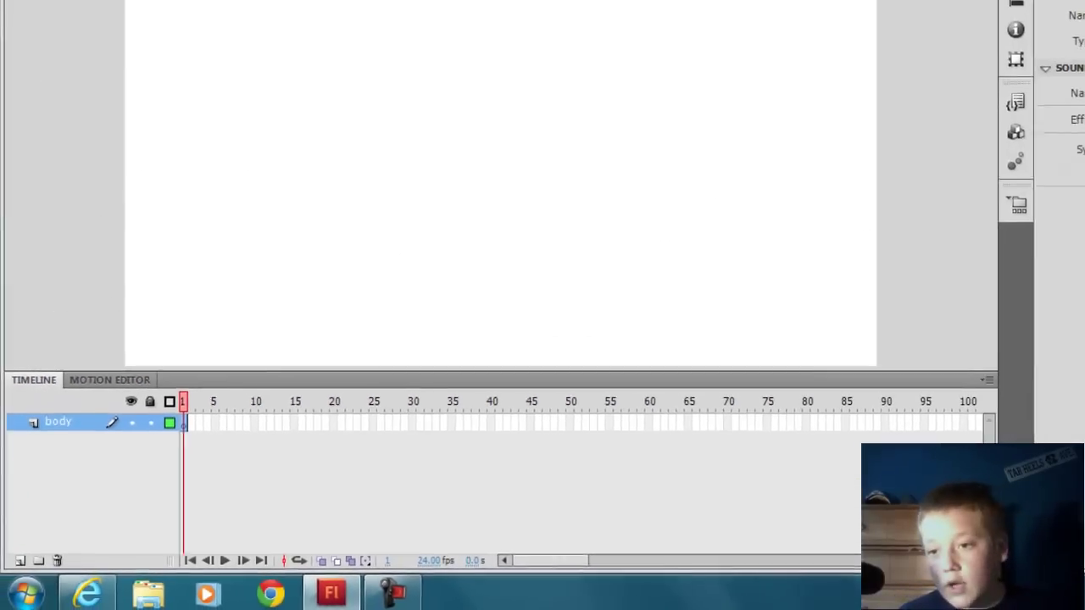
key("y")
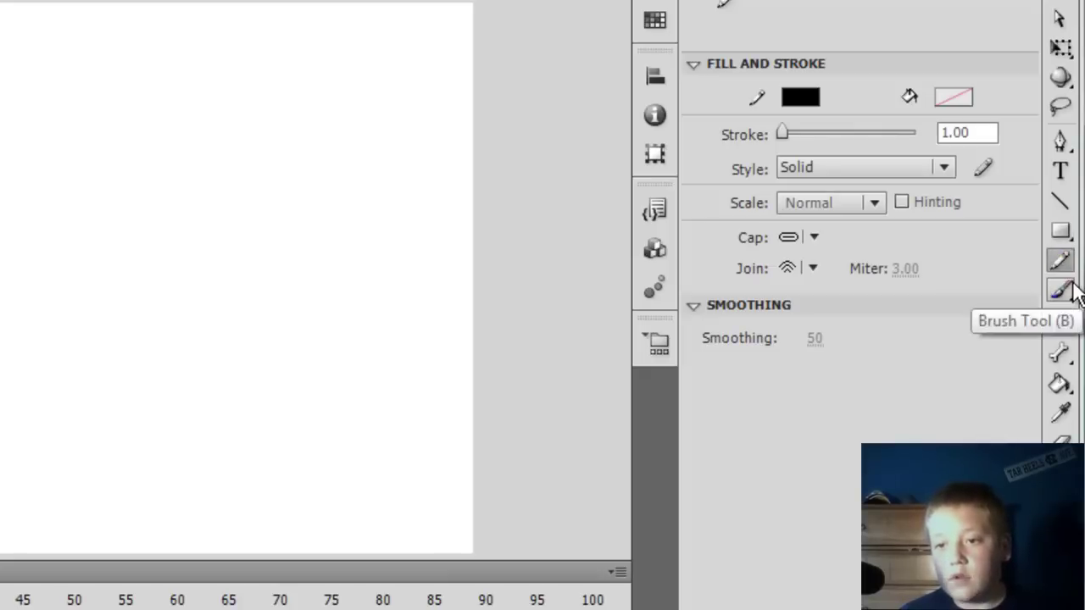
Step: Give the Pencil tool a black 7.00 stroke thickness with no fill
left_click(948, 132)
key("BackSpace")
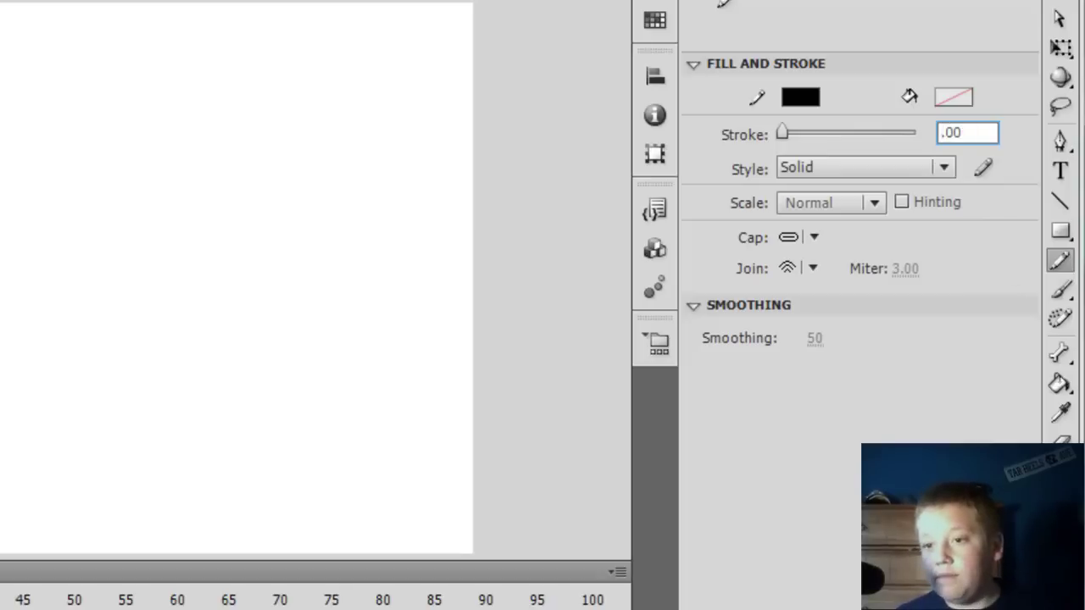
left_click(1062, 231)
left_click_drag(1062, 228, 905, 256)
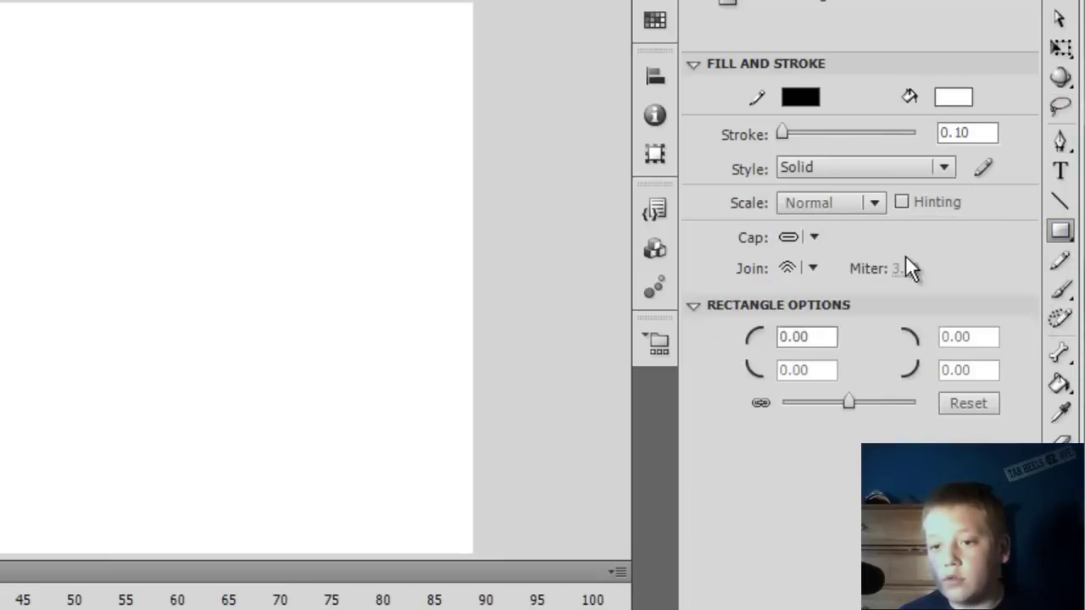
left_click(1060, 262)
left_click(950, 133)
key("BackSpace")
type("7.")
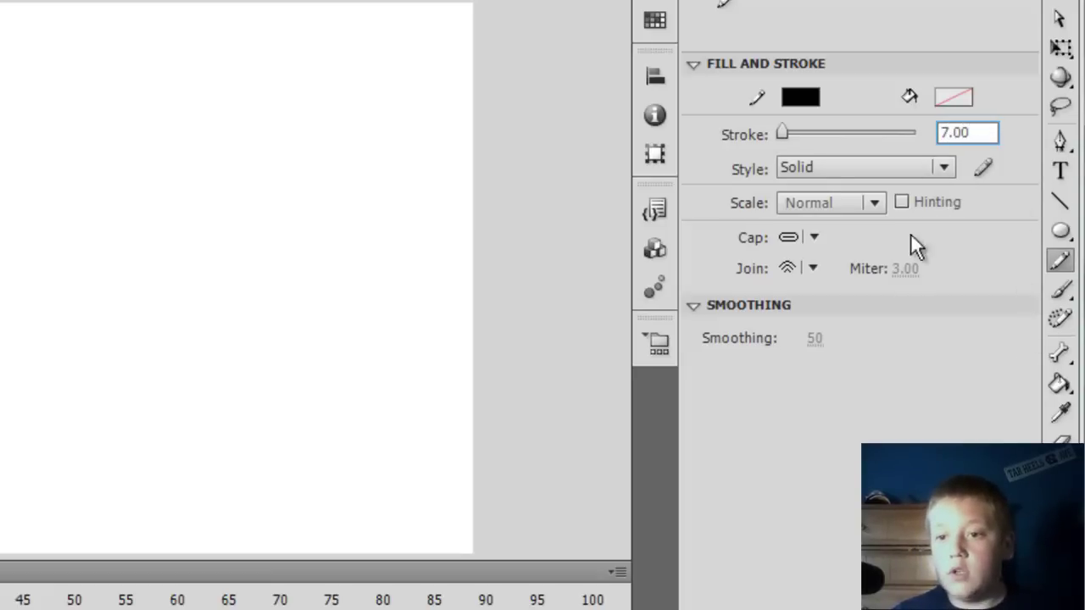
key("Return")
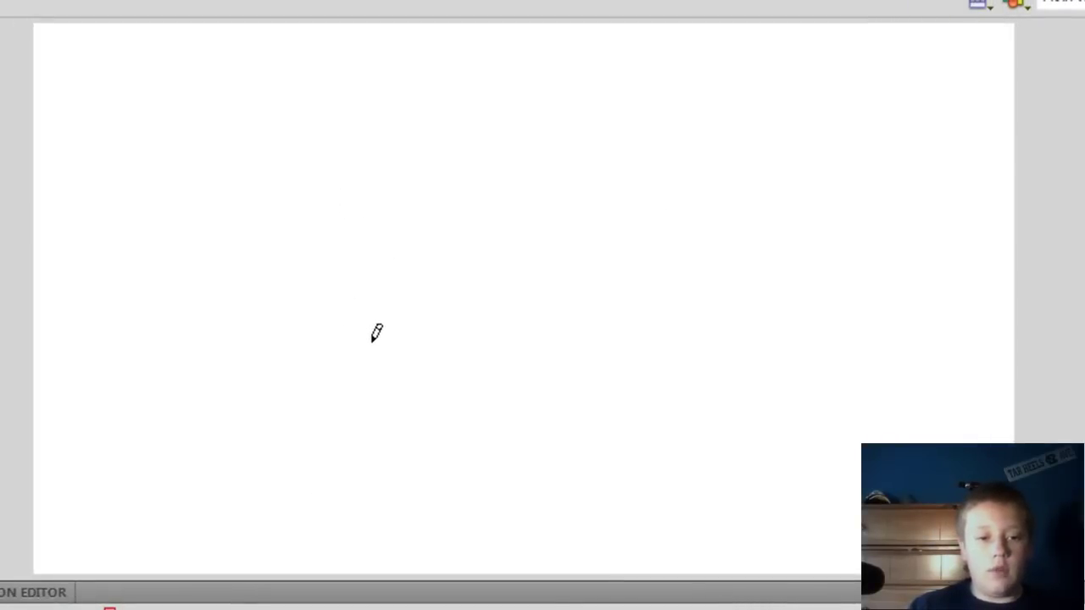
Step: Draw the stick figure's rectangular torso with the Pencil, redoing the crooked edges
mouse_move(400, 262)
left_mouse_down()
mouse_move(383, 373)
mouse_move(387, 425)
mouse_move(581, 408)
left_mouse_up()
key("ctrl+z")
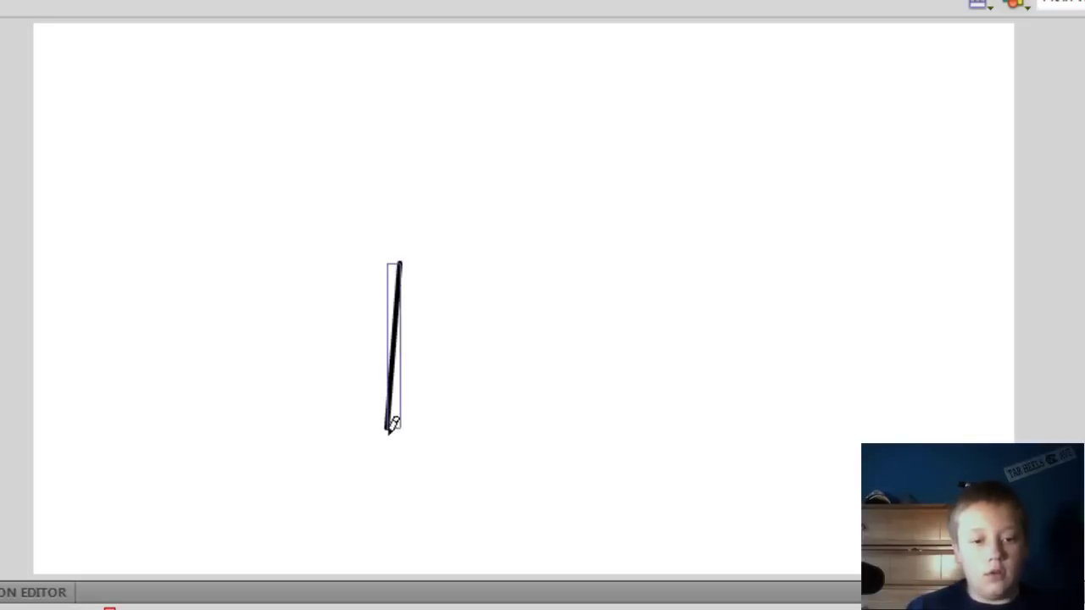
mouse_move(388, 426)
left_mouse_down()
mouse_move(496, 428)
mouse_move(512, 381)
mouse_move(514, 290)
mouse_move(423, 282)
left_mouse_up()
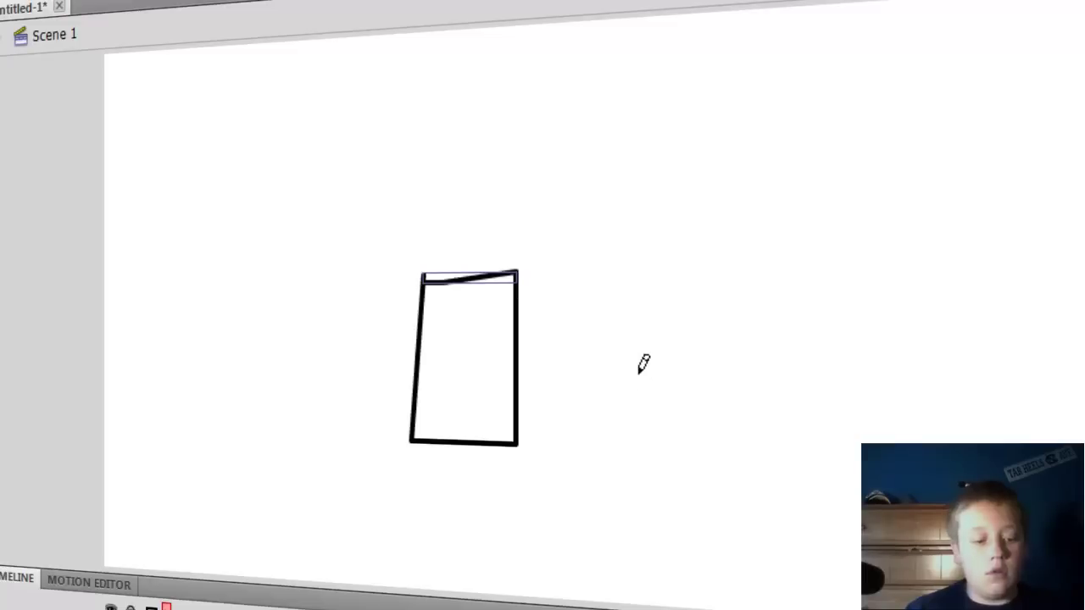
key("Delete")
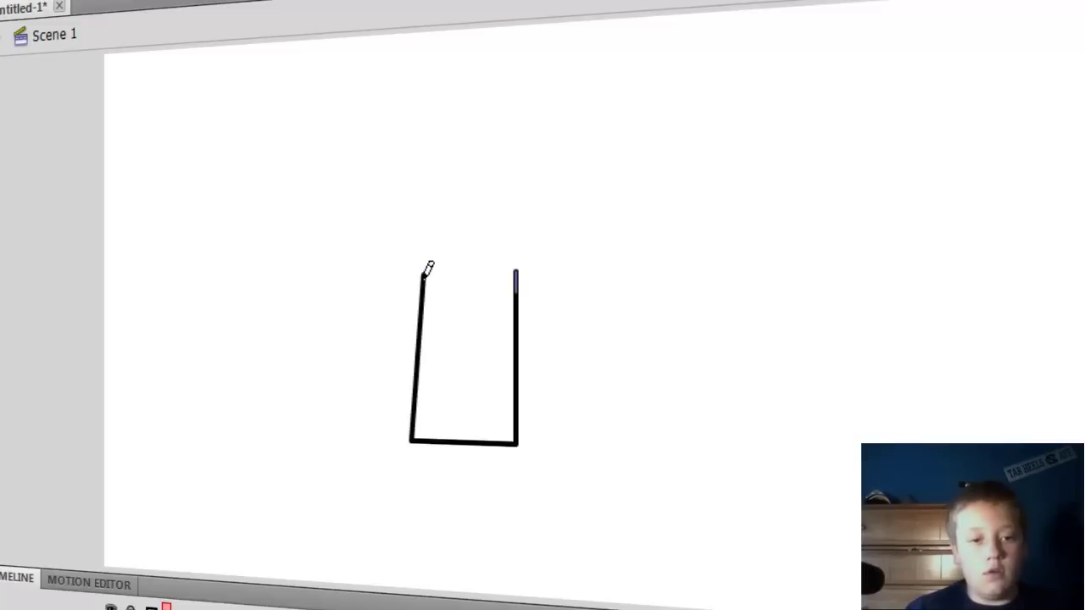
mouse_move(424, 272)
left_mouse_down()
mouse_move(485, 261)
mouse_move(518, 269)
left_mouse_up()
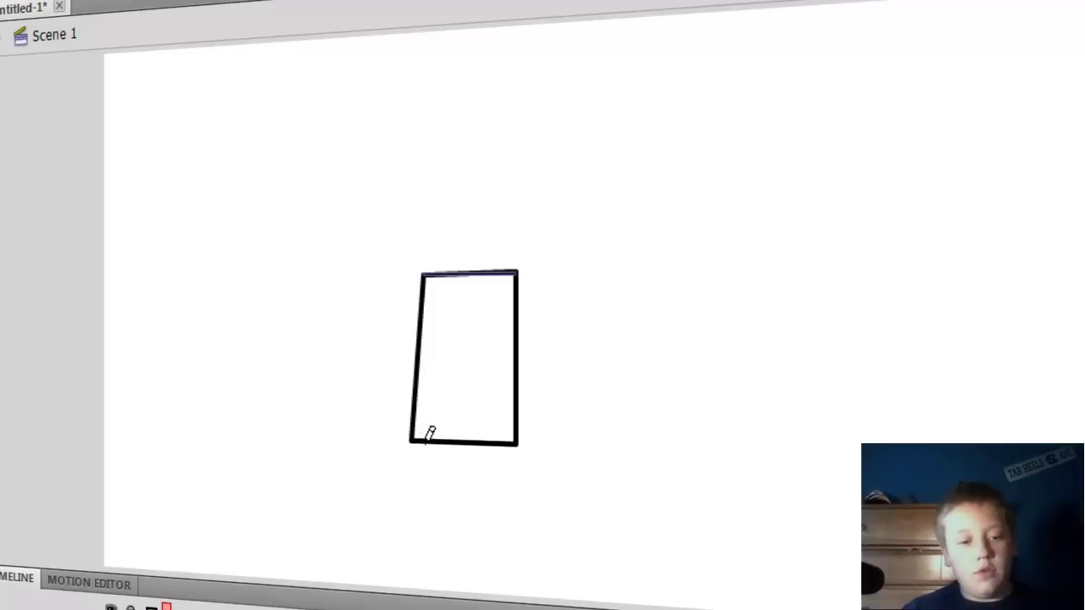
Step: Add two legs with feet and the right arm, undoing a left-arm attempt
mouse_move(428, 439)
left_mouse_down()
mouse_move(424, 531)
mouse_move(377, 522)
left_mouse_up()
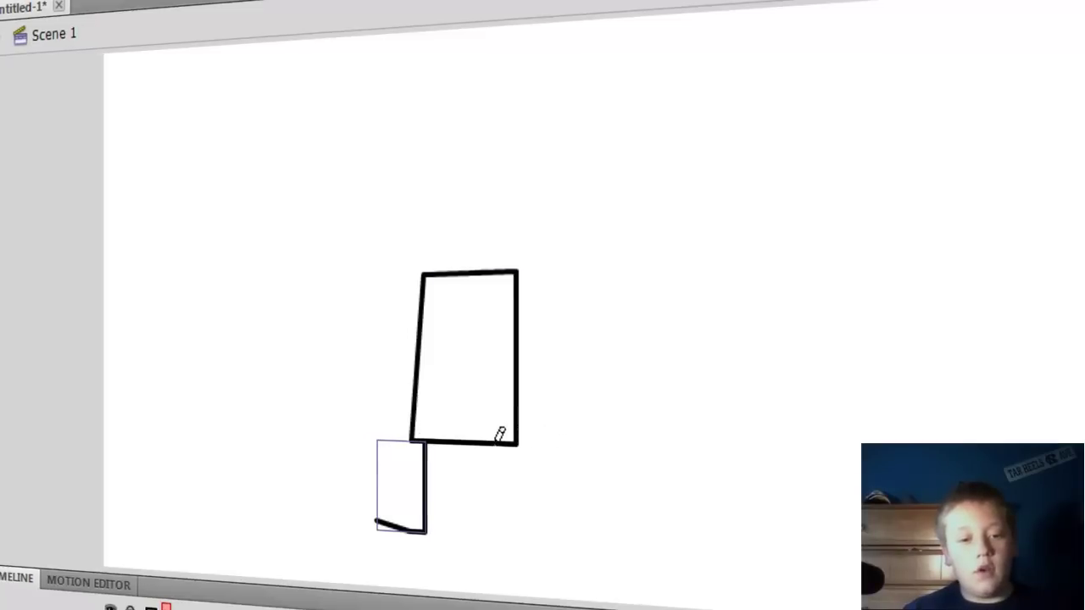
mouse_move(497, 444)
left_mouse_down()
mouse_move(495, 513)
mouse_move(563, 536)
left_mouse_up()
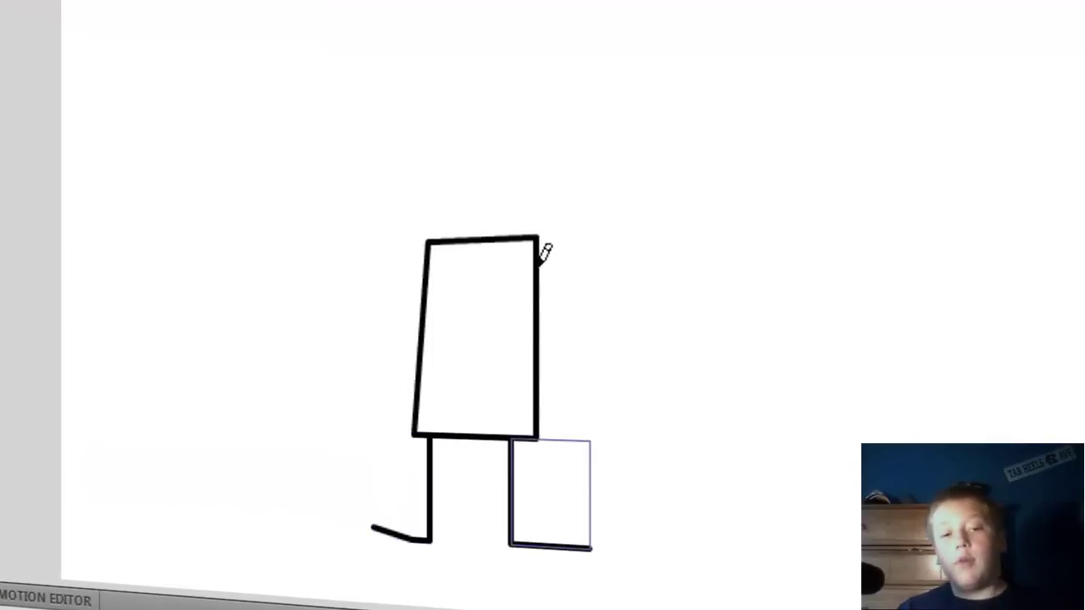
mouse_move(539, 276)
left_mouse_down()
mouse_move(581, 306)
mouse_move(604, 364)
left_mouse_up()
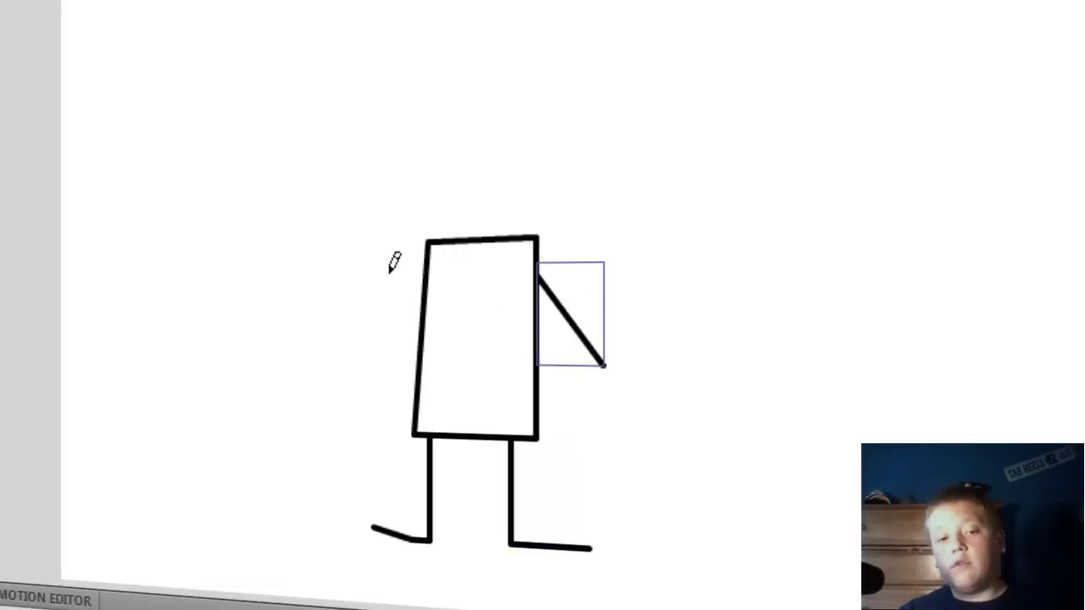
left_click_drag(430, 256, 375, 351)
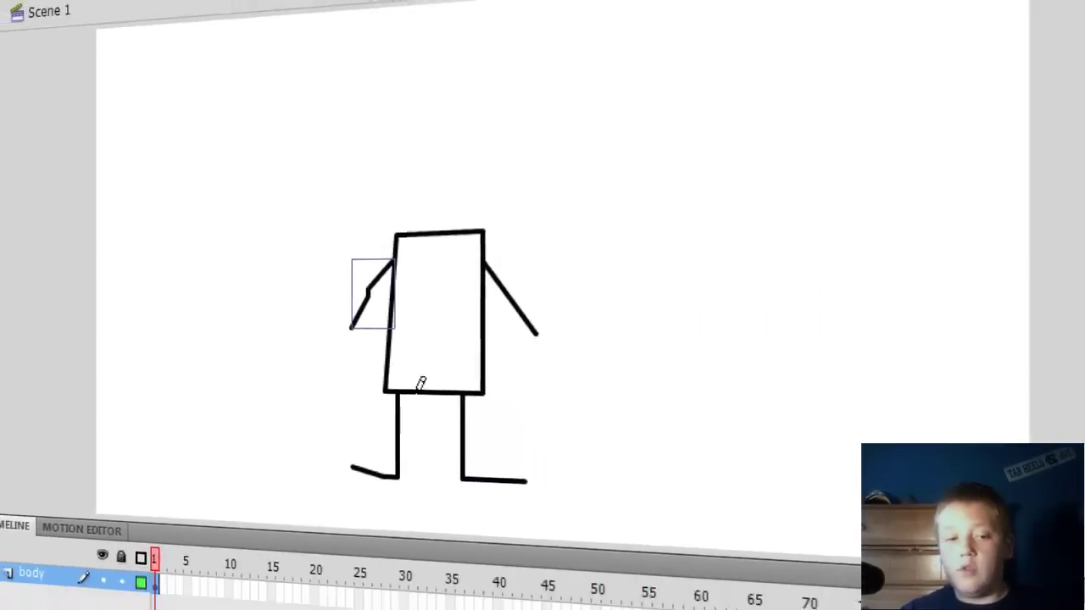
key("ctrl+z")
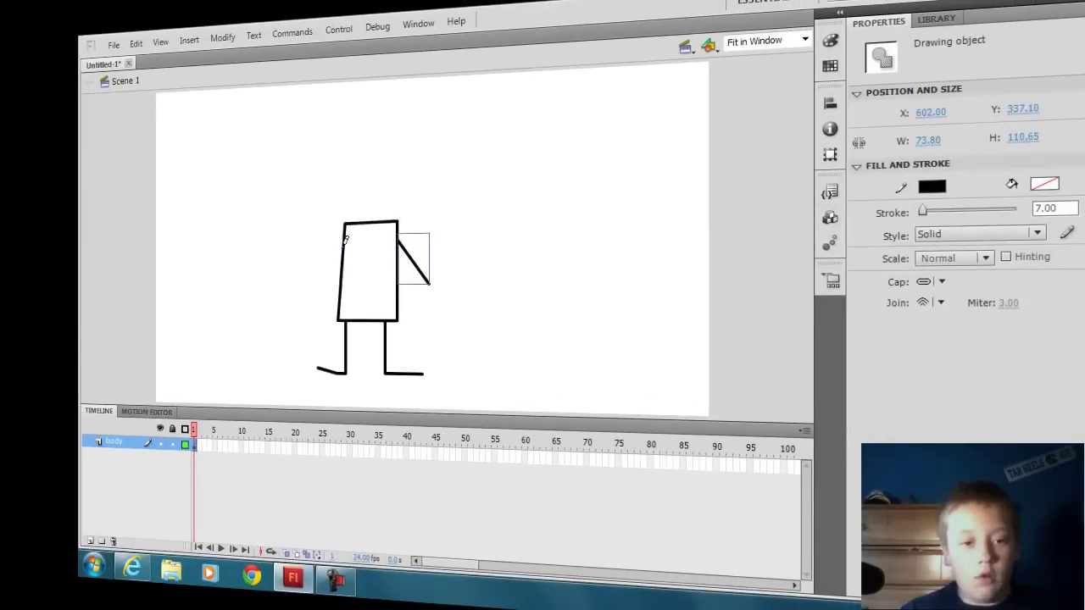
Step: Redraw the left arm and fill the body layer with keyframes through frame 40
mouse_move(344, 245)
left_mouse_down()
mouse_move(326, 255)
mouse_move(310, 294)
left_mouse_up()
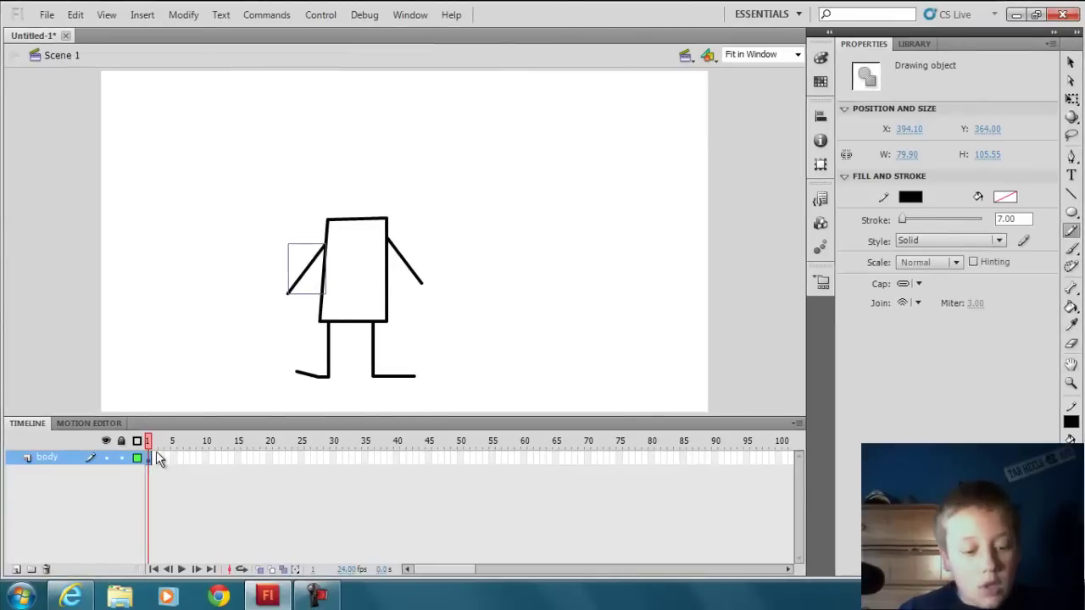
key("F6")
key("F6")
key("F6")
key("F6")
key("F6")
key("F6")
key("F6")
key("F6")
key("F6")
key("F6")
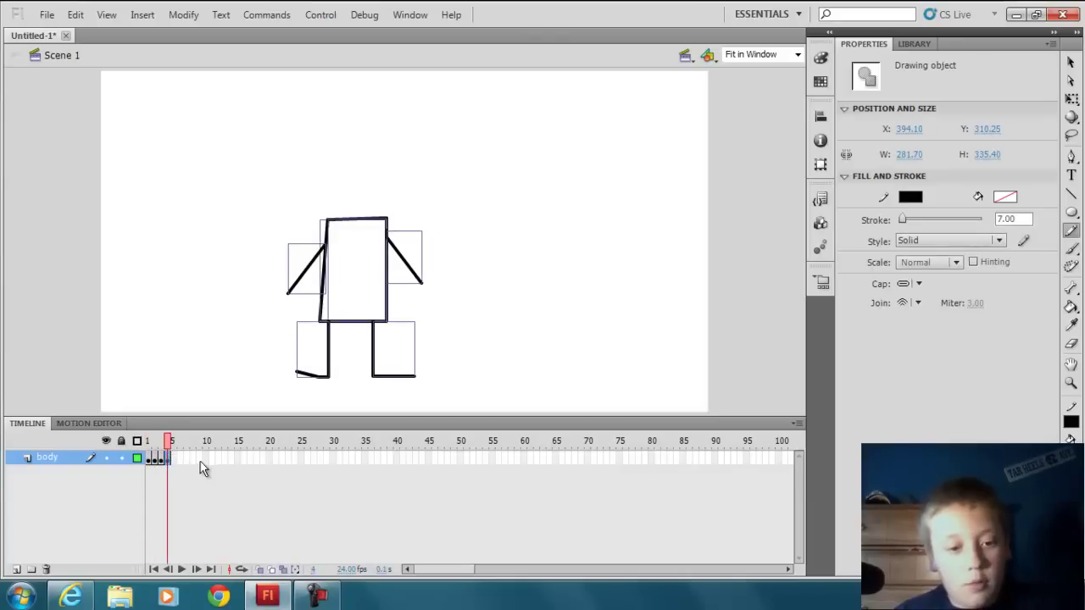
key("F6")
key("F6")
key("F6")
key("F6")
key("F6")
key("F6")
key("F6")
key("F6")
key("F6")
key("F6")
key("F6")
key("F6")
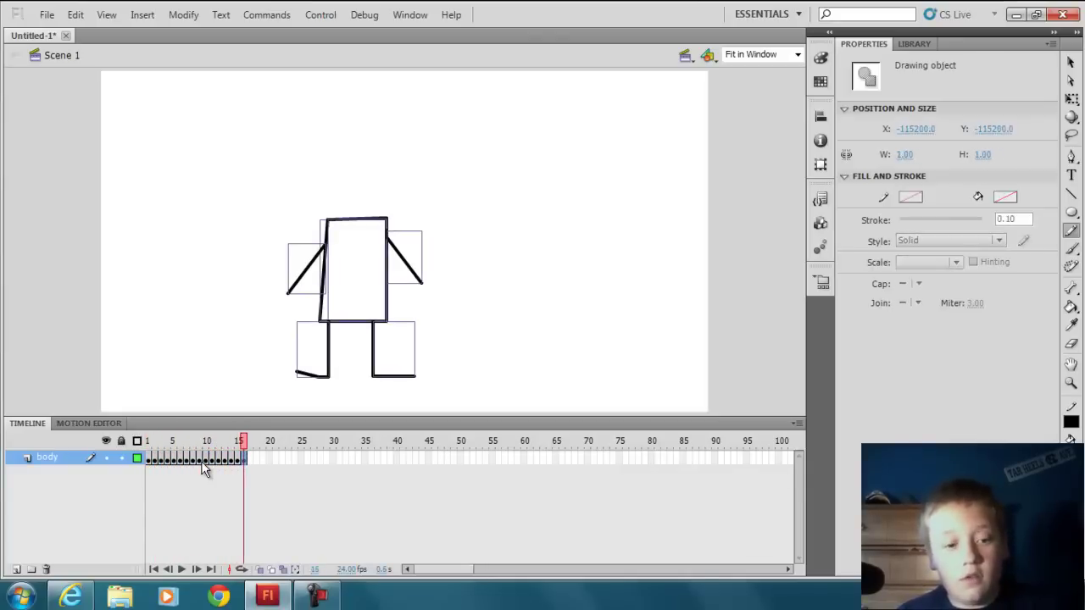
key("F6")
key("F6")
key("F6")
key("F6")
key("F6")
key("F6")
key("F6")
key("F6")
key("F6")
key("F6")
key("F6")
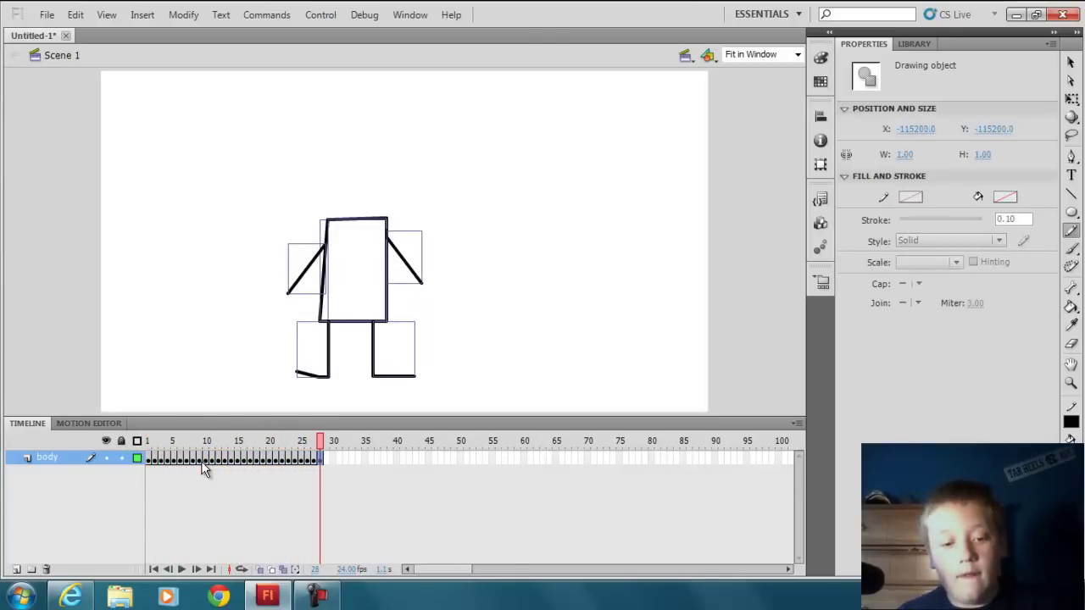
key("F6")
key("F6")
key("F6")
key("F6")
key("F6")
key("F6")
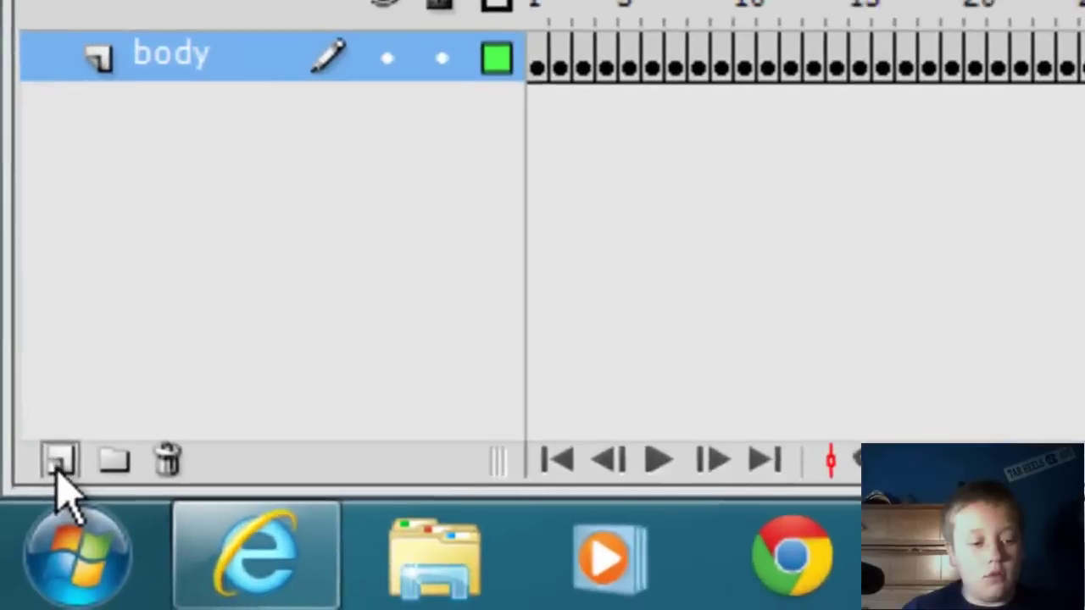
Step: Add a new layer above body and name it 'head'
left_click(15, 569)
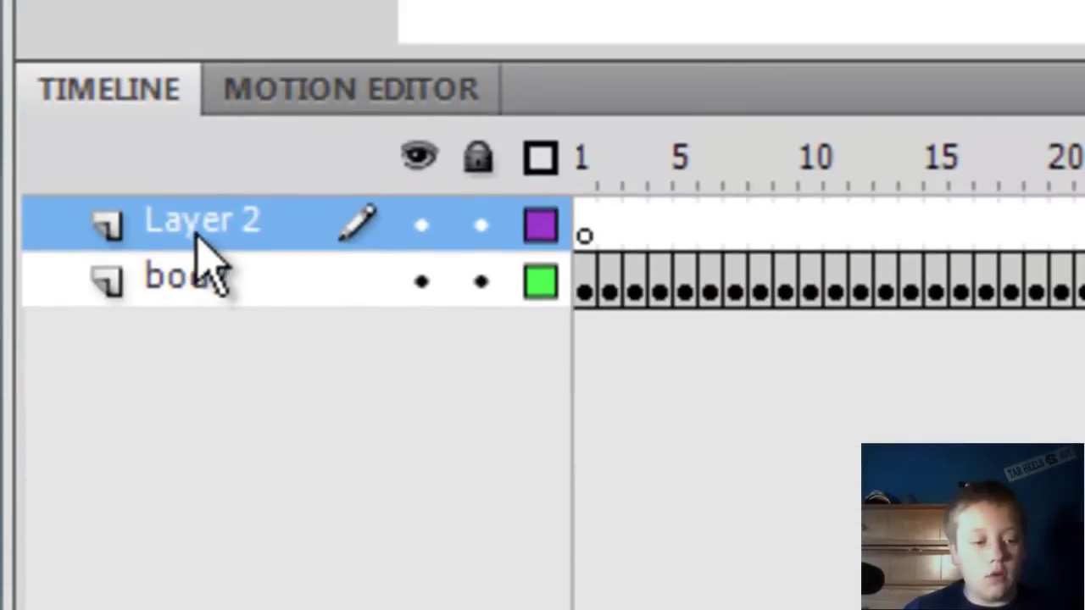
double_click(202, 184)
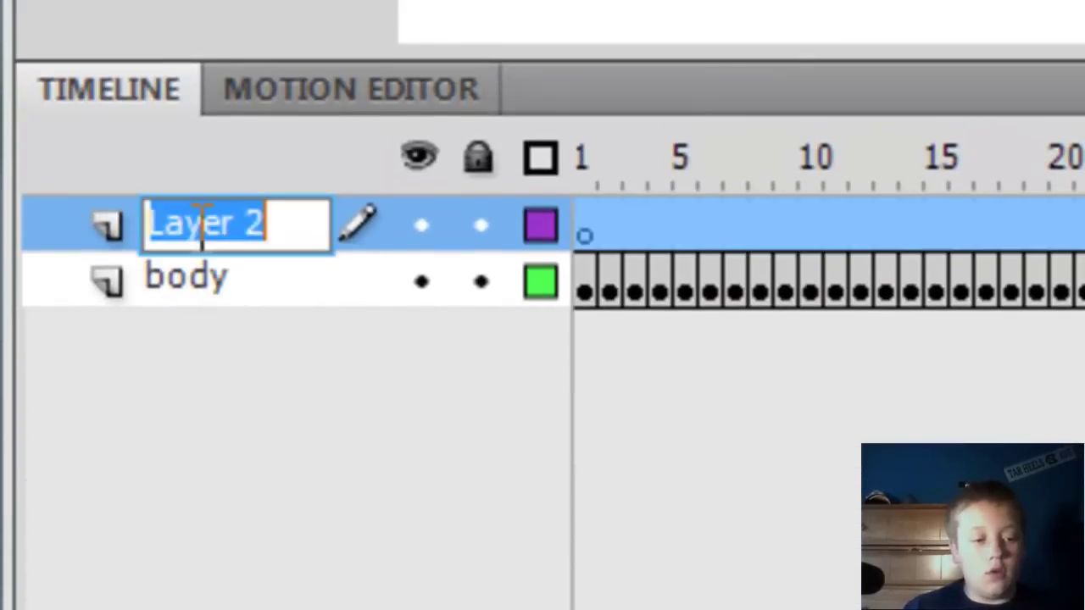
key("BackSpace")
type("head")
key("Return")
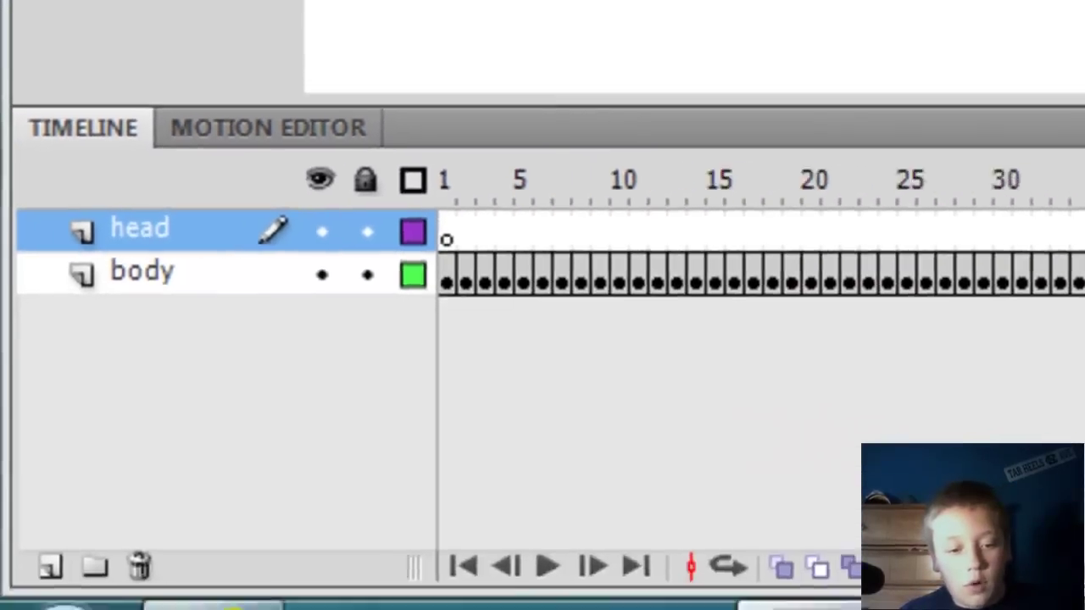
Step: Remove frames 2–40 from the head layer, leaving one keyframe at frame 1
left_click_drag(978, 240, 376, 240)
key("Escape")
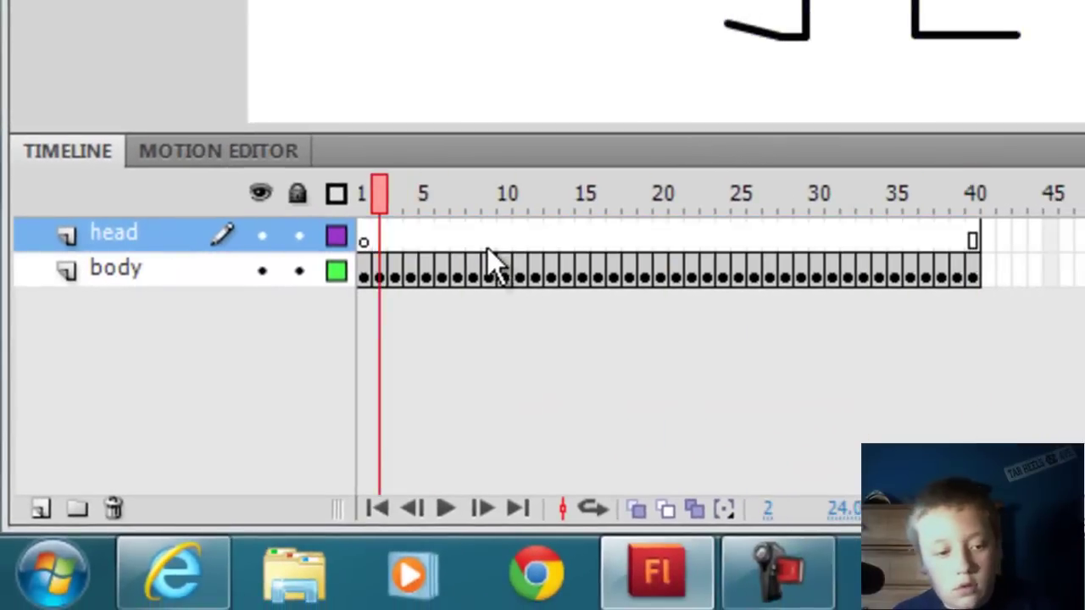
left_click_drag(383, 240, 1014, 243)
right_click(896, 229)
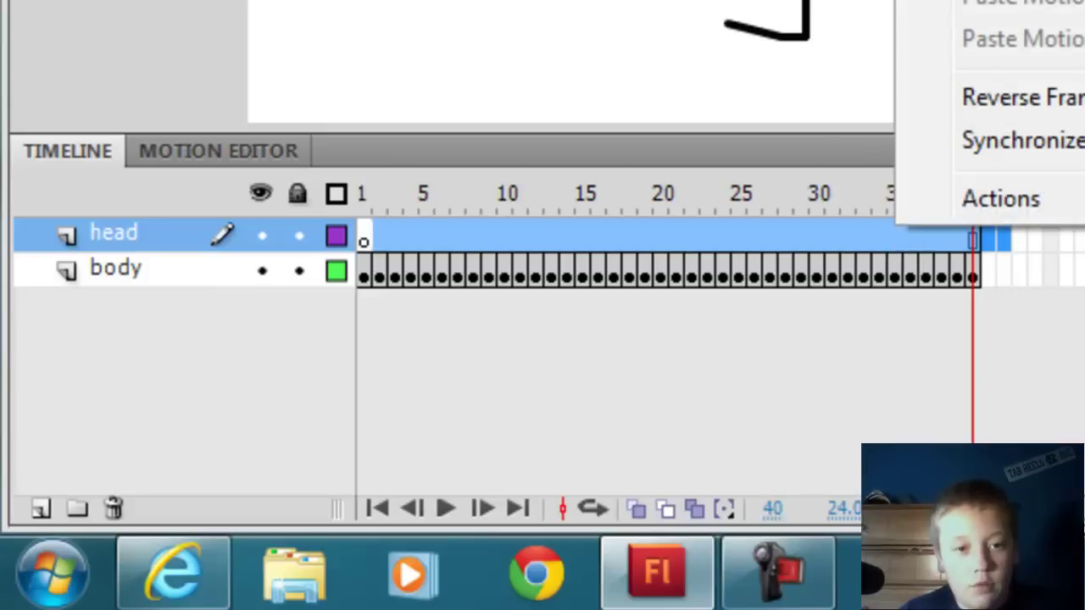
key("Escape")
right_click(362, 229)
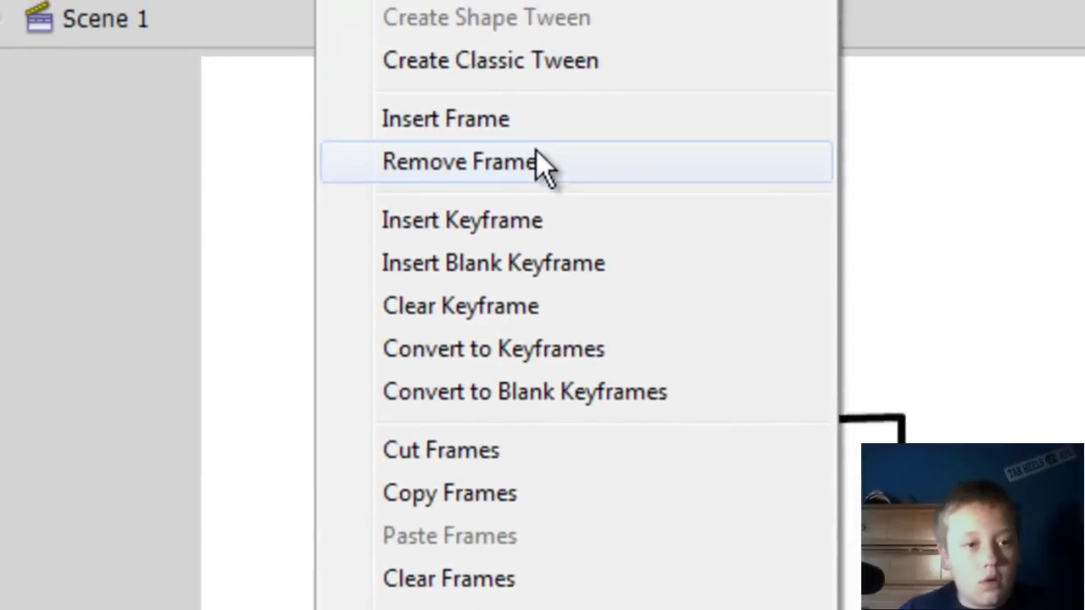
left_click(538, 155)
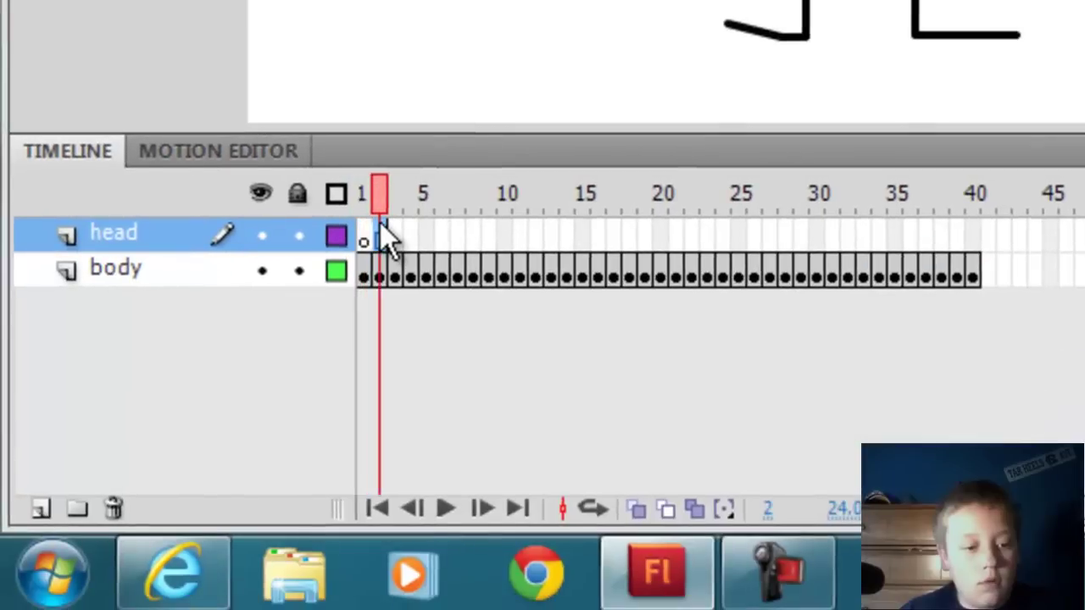
right_click(380, 230)
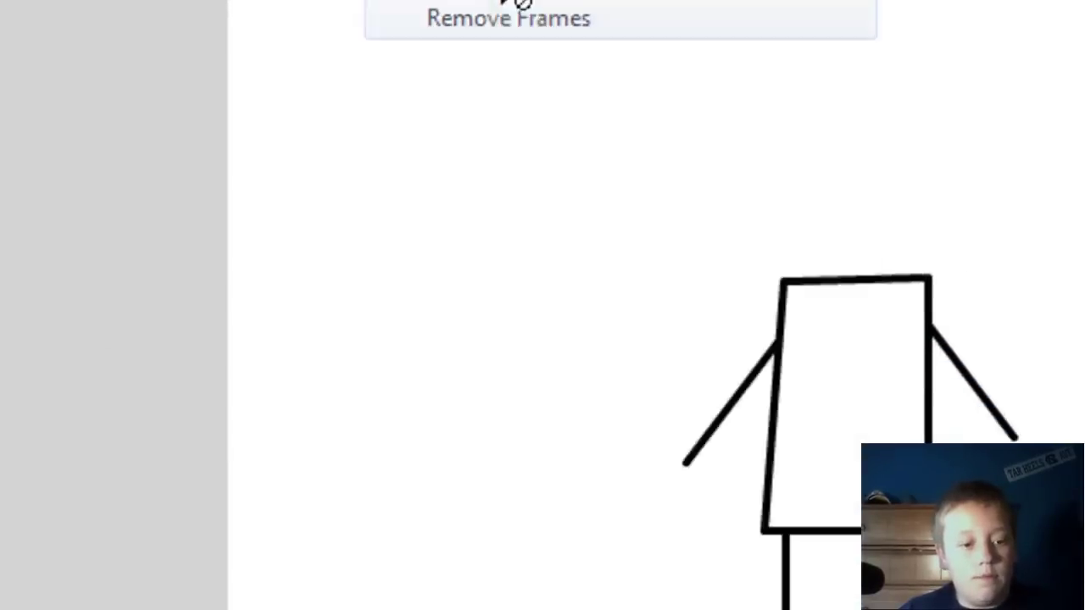
left_click(505, 123)
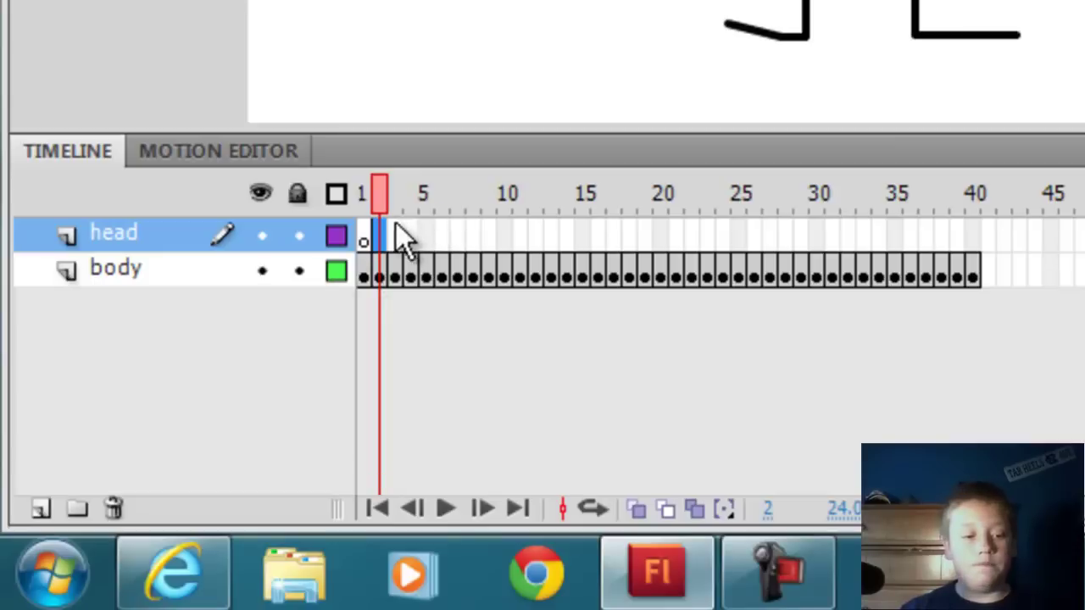
left_click(363, 240)
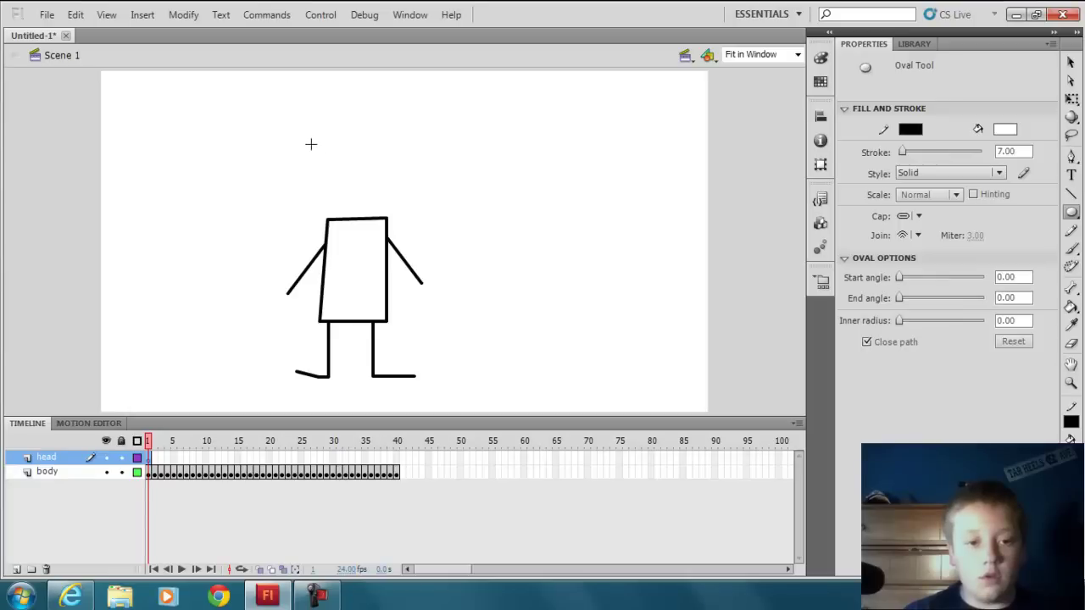
Step: Draw a 186.20 × 156.00 oval head above the torso
left_click_drag(310, 144, 399, 218)
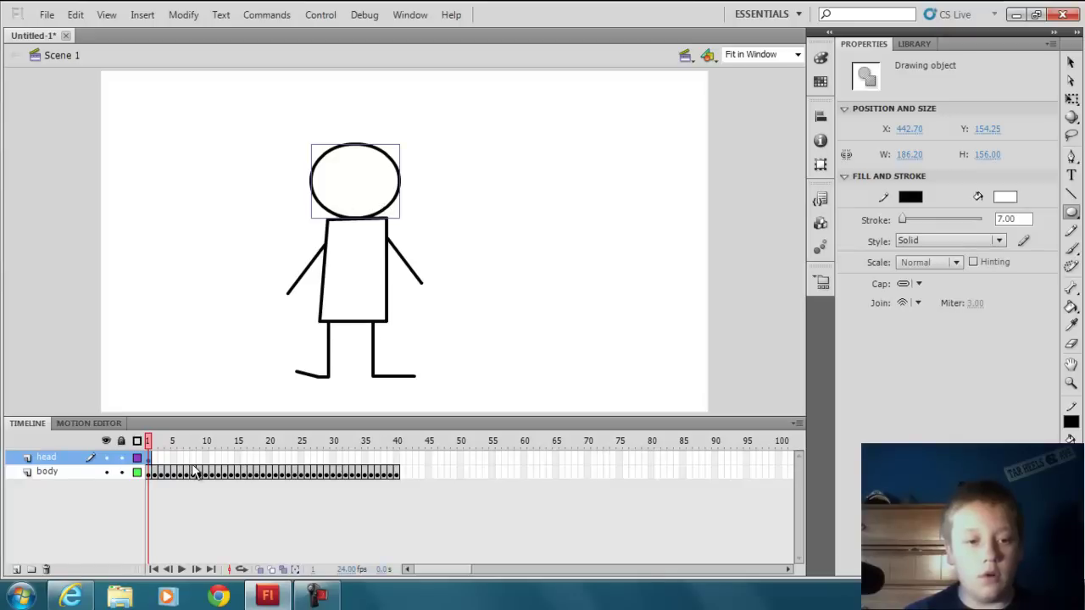
Step: Add a third layer named 'eyes' above the head layer
left_click(16, 570)
double_click(49, 458)
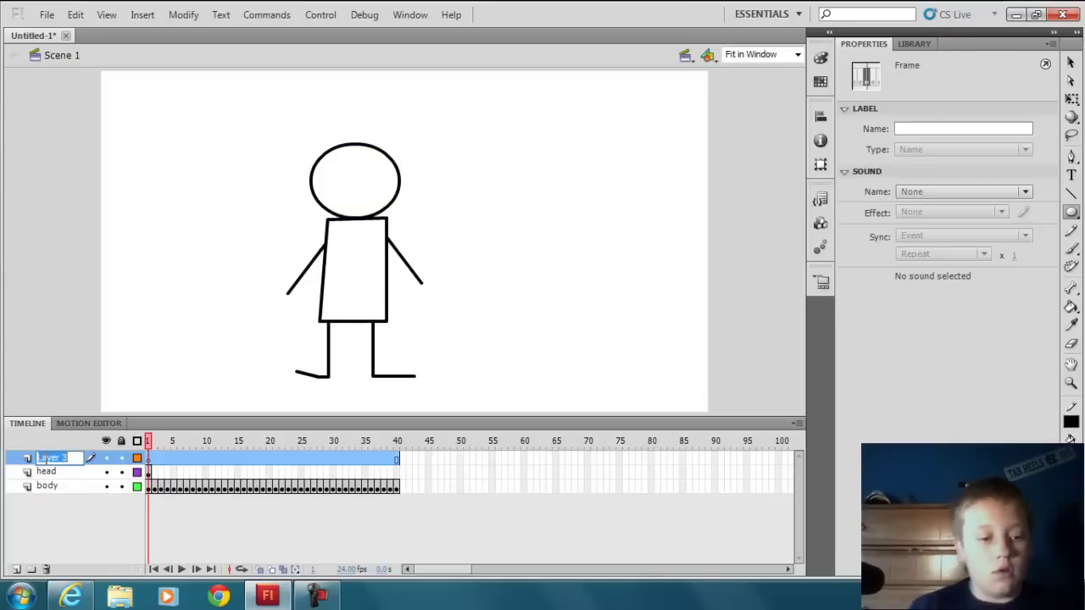
type("eyes")
key("Return")
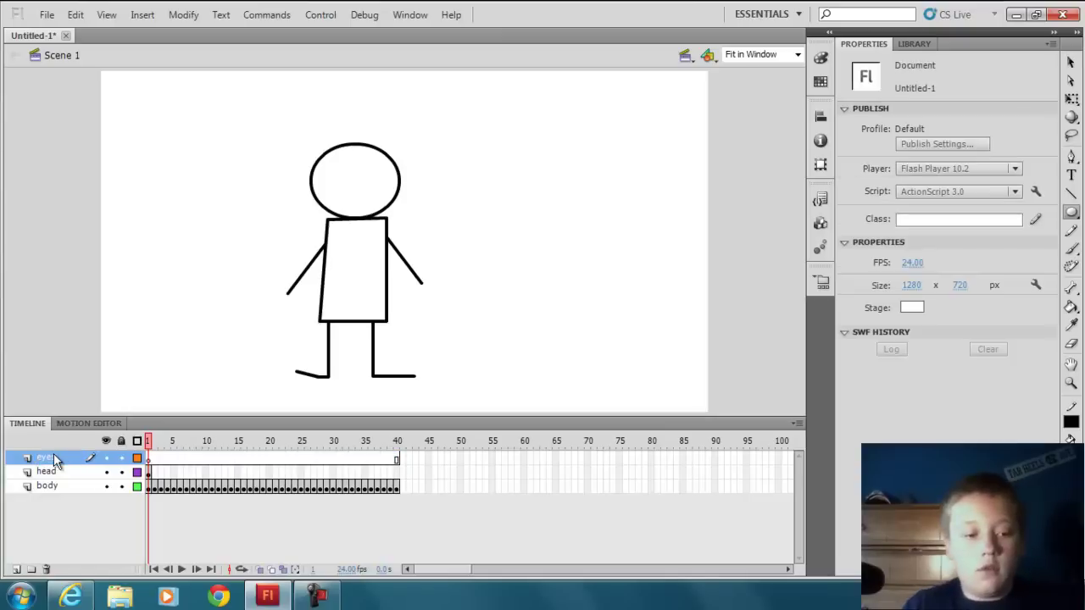
left_click_drag(1073, 214, 922, 232)
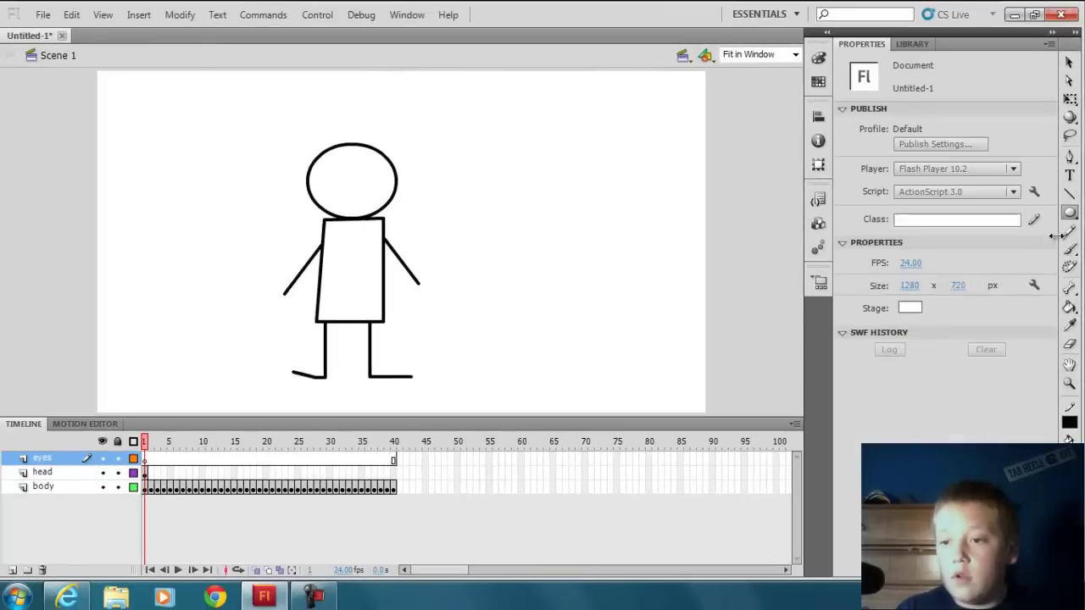
Step: Set a black fill and draw two matching 12.60 × 12.60 eye dots inside the head
left_click(1070, 212)
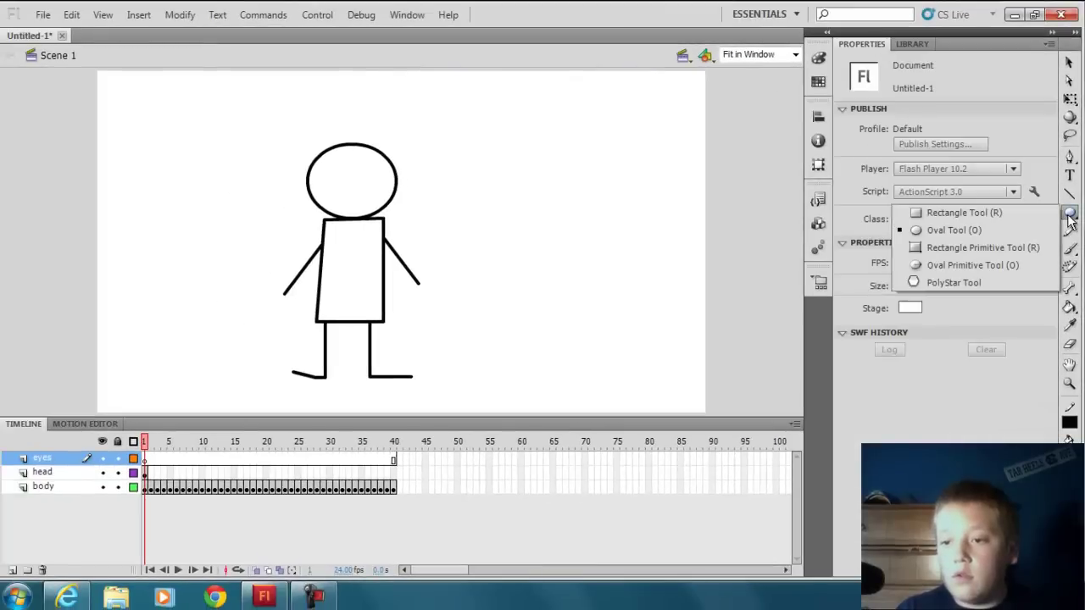
left_click(817, 81)
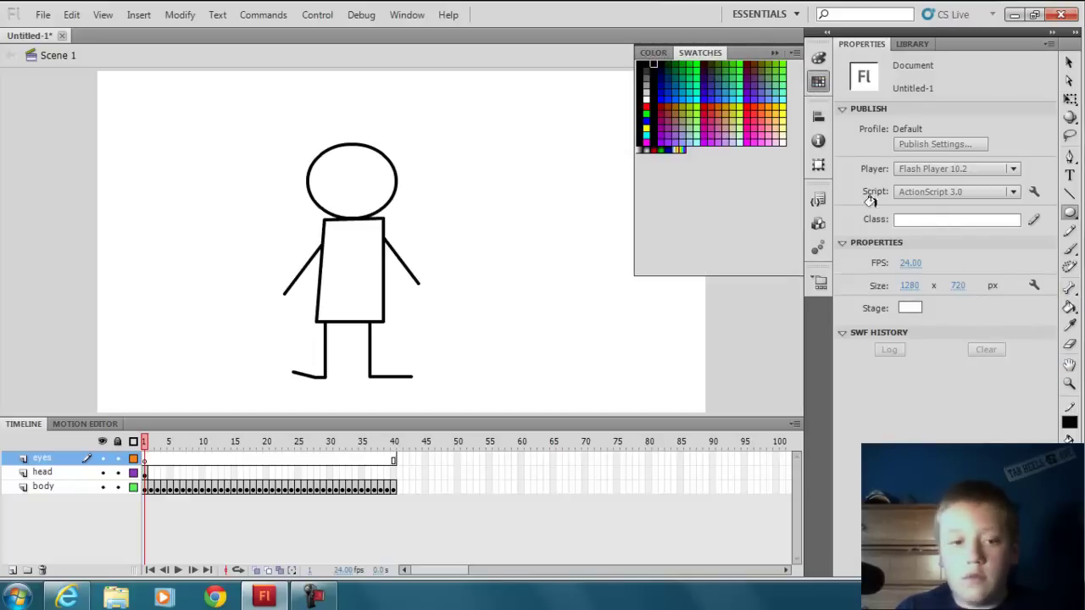
left_click(367, 173)
left_click_drag(367, 170, 374, 177)
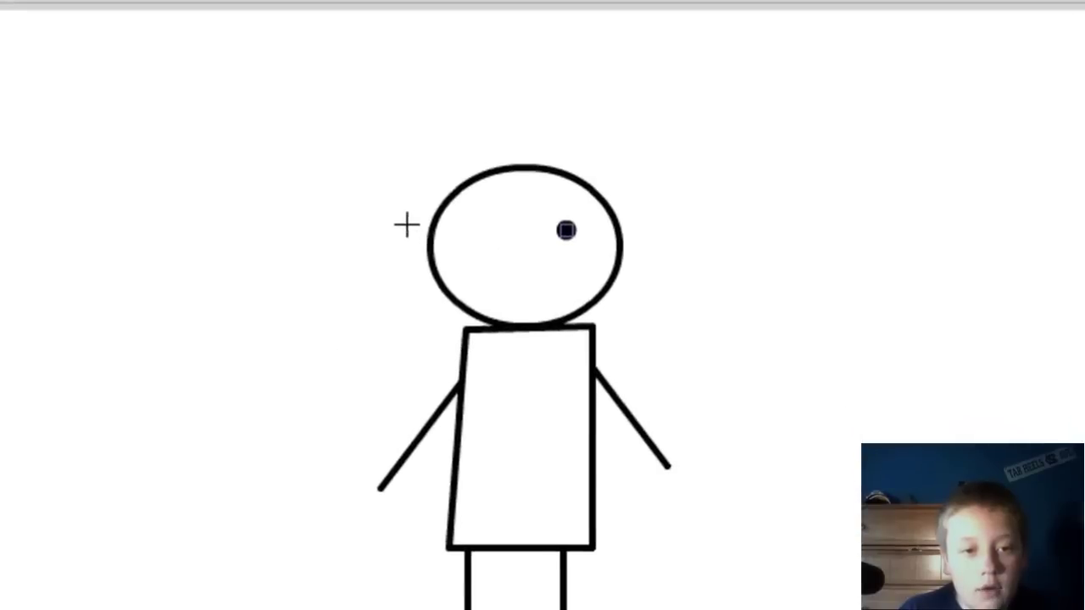
left_click_drag(439, 219, 460, 239)
key("ctrl+z")
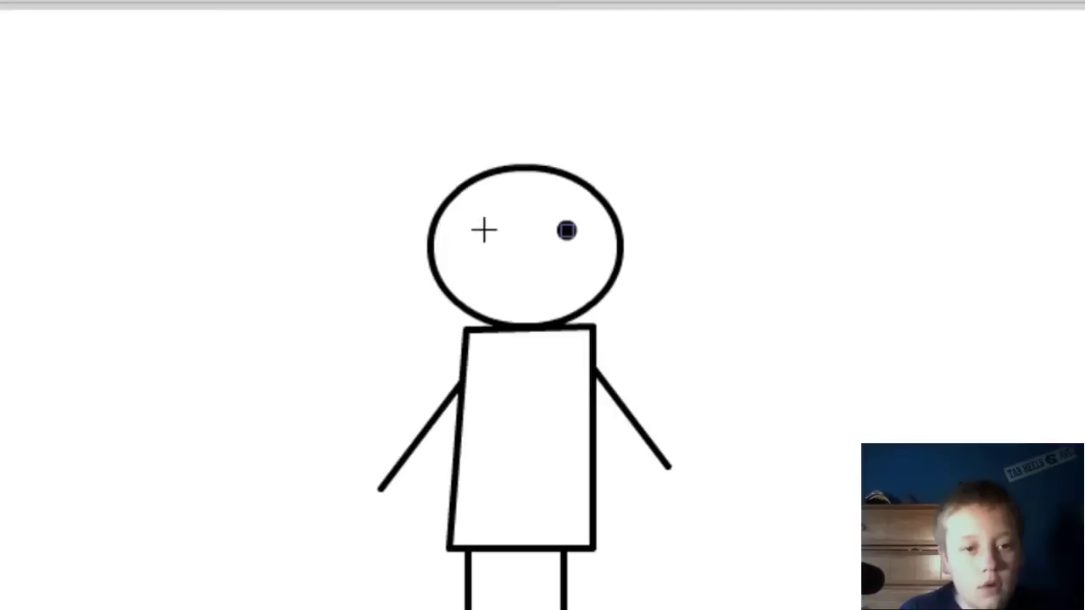
left_click_drag(483, 233, 487, 235)
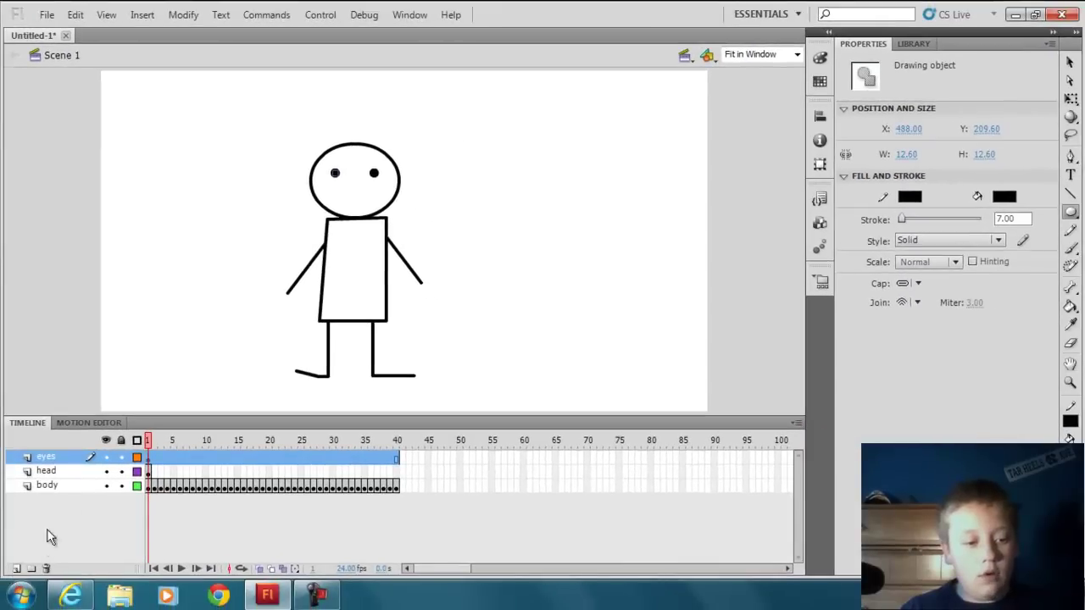
Step: On the head layer, draw a flat black oval mouth and a 116.60 × 116.60 circle off-stage left
left_click(147, 472)
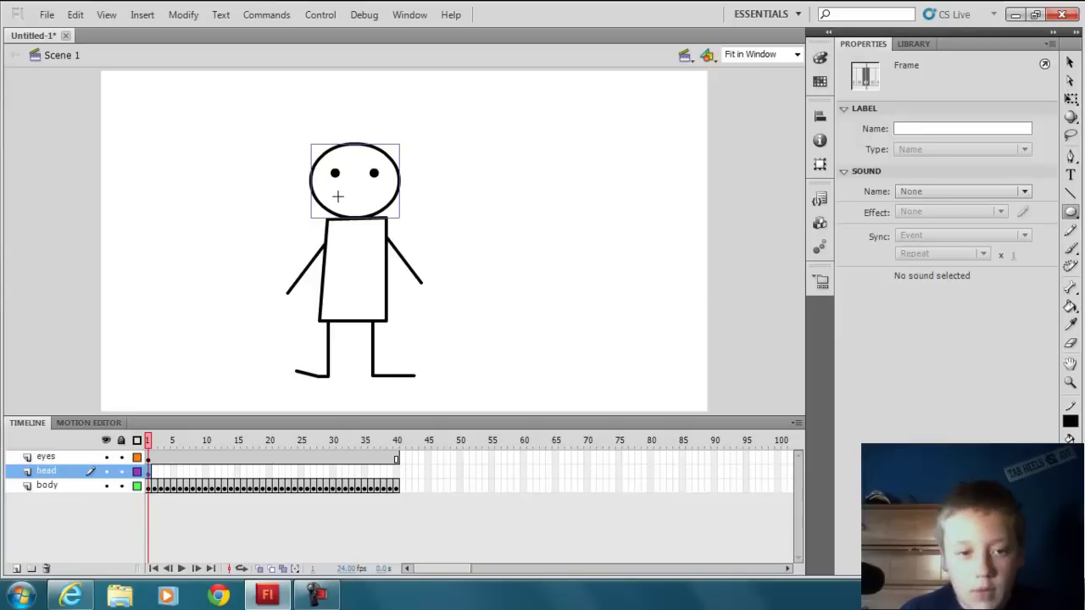
left_click_drag(331, 191, 378, 203)
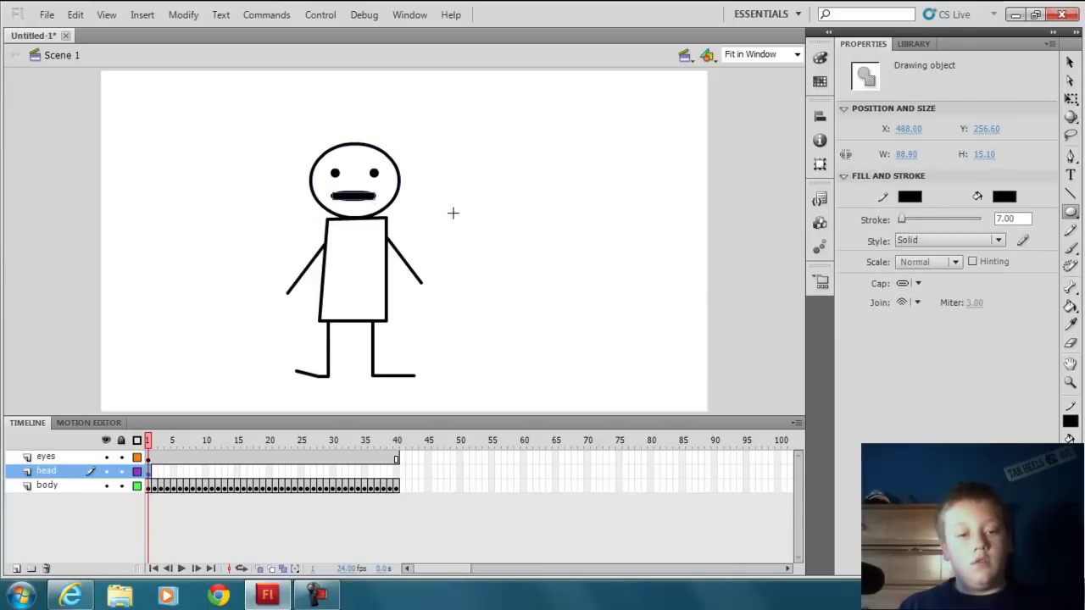
left_click_drag(34, 191, 90, 246)
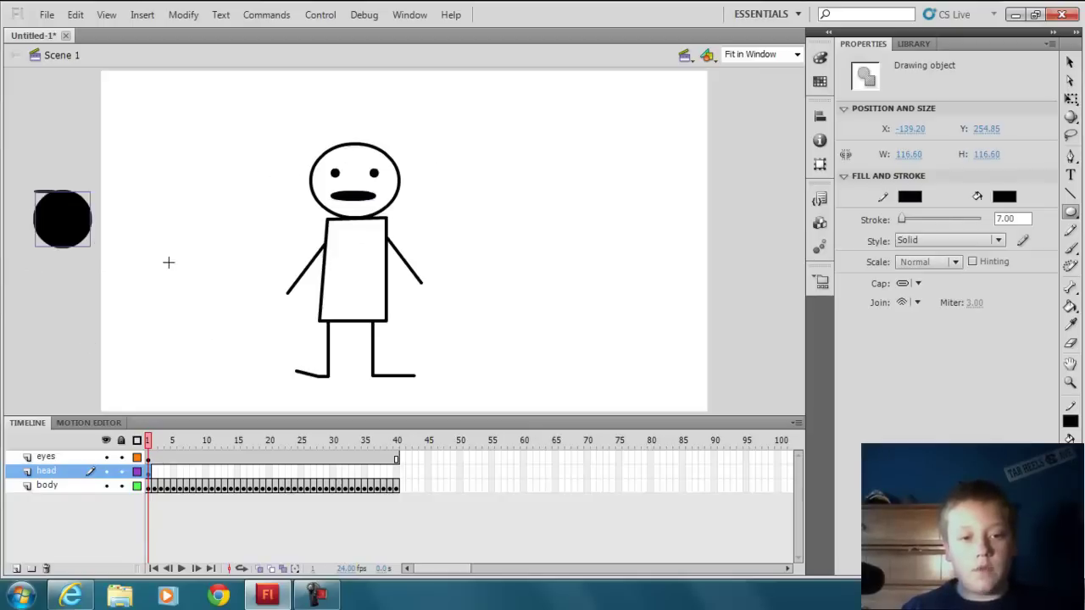
Step: Remove frames 2–40 from the eyes layer
left_click(153, 458)
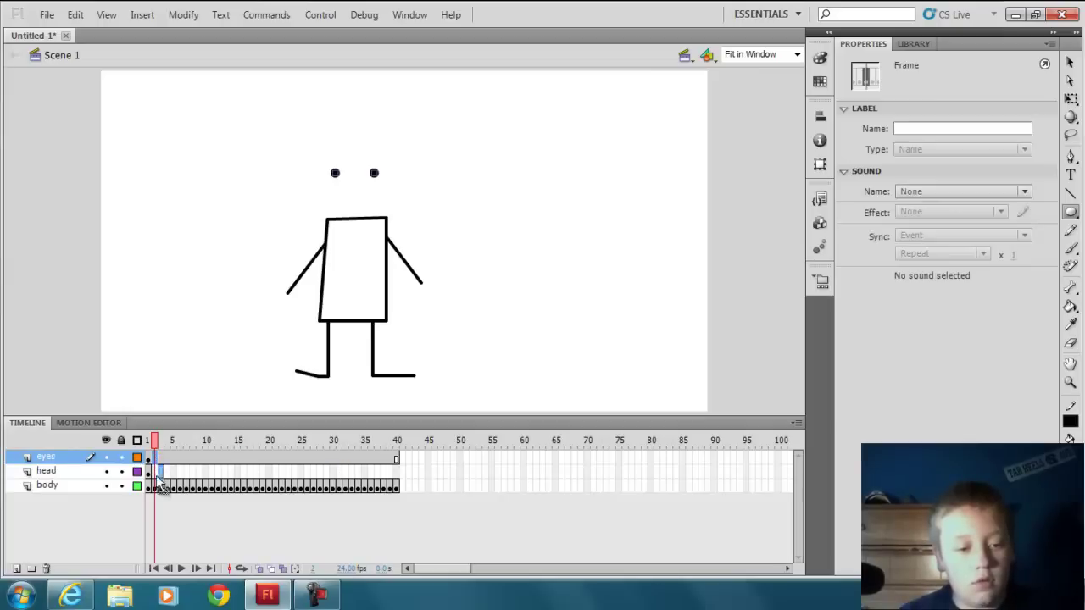
left_click(394, 457, "shift")
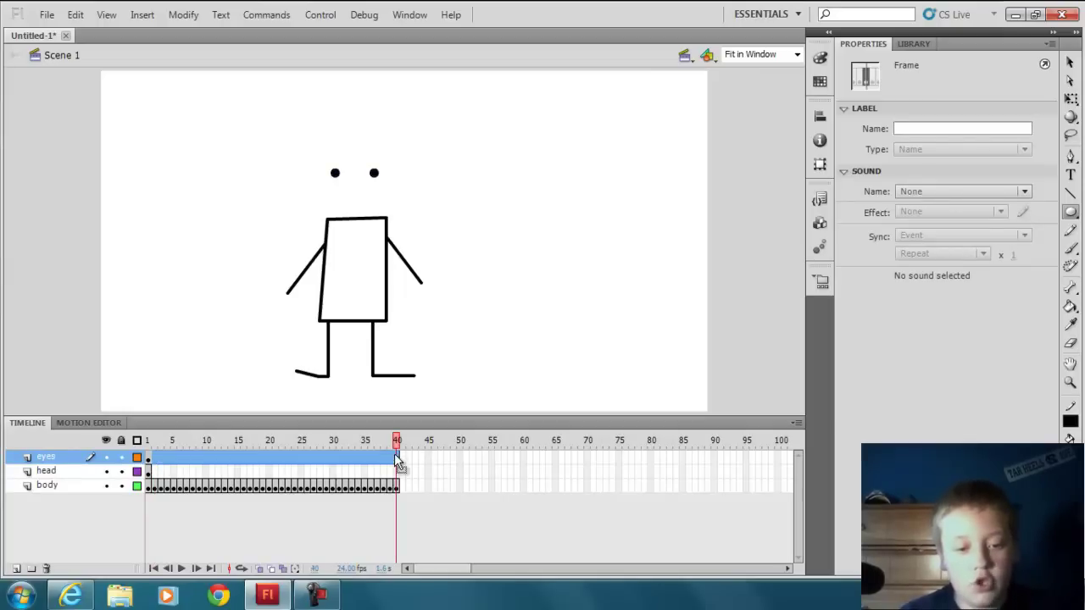
right_click(355, 455)
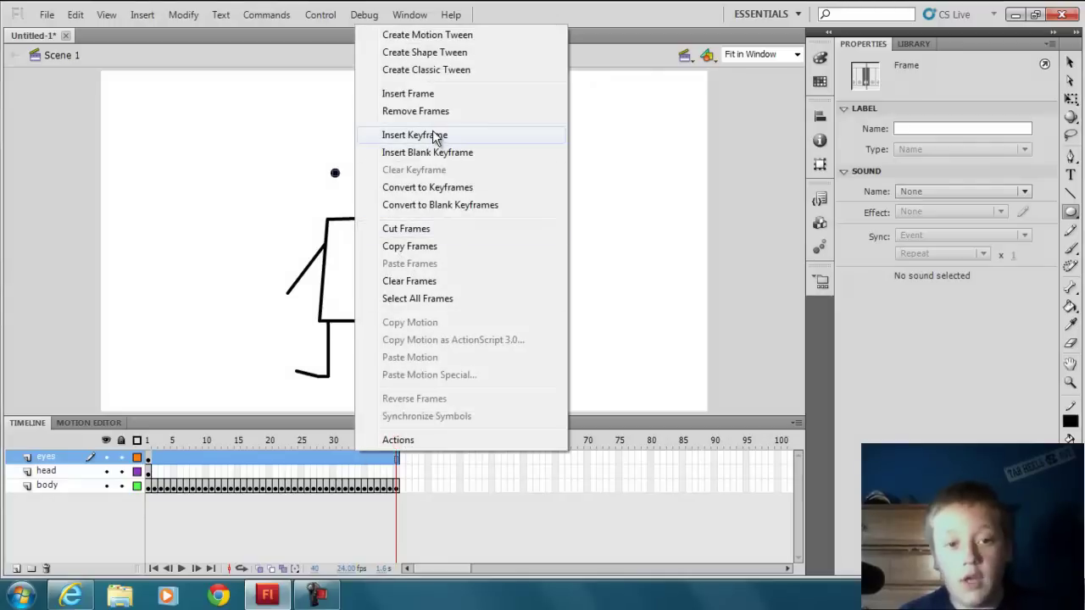
left_click(416, 111)
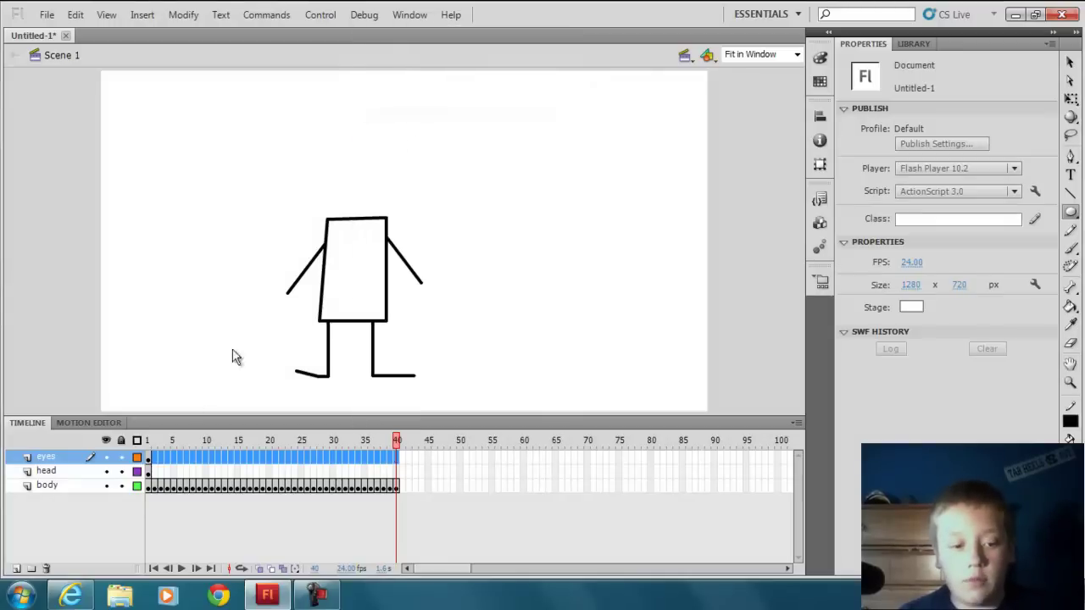
left_click(148, 462)
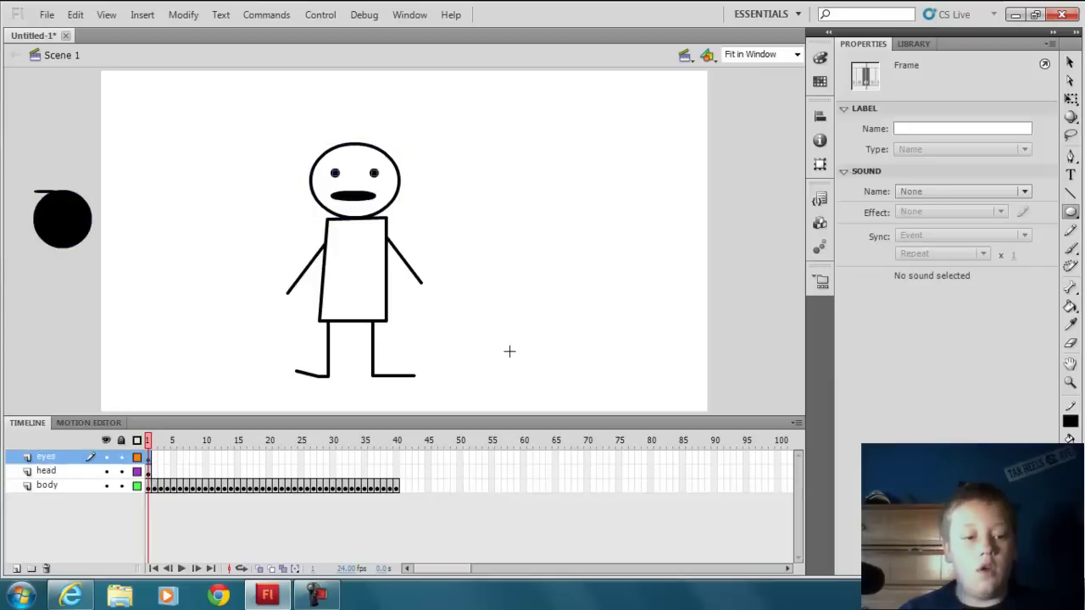
Step: Add keyframes on the head and eyes layers for frames 1 through 3
left_click(149, 469)
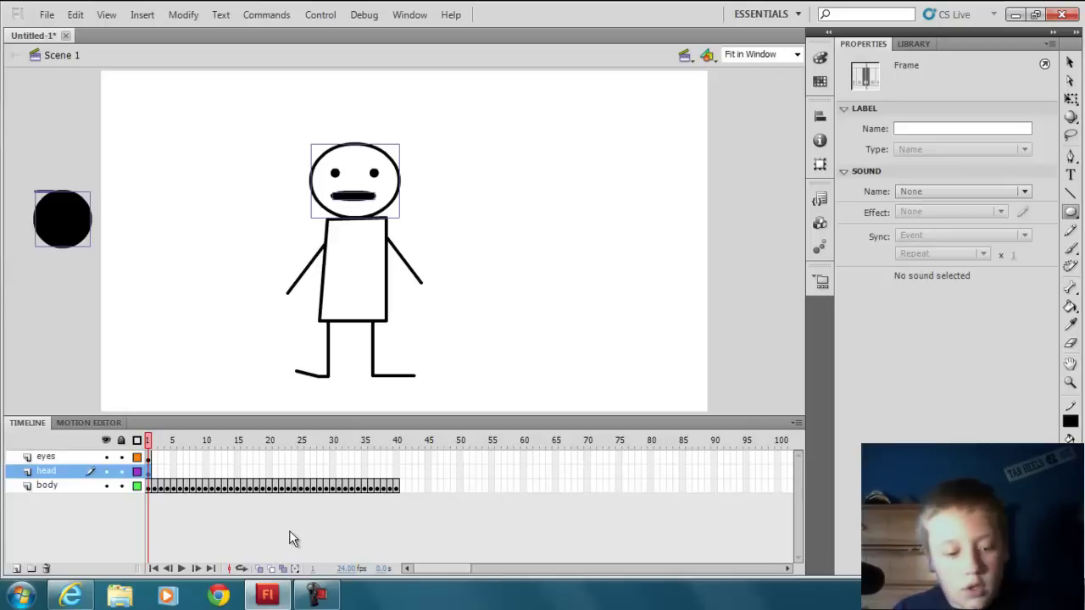
key("F6")
key("F6")
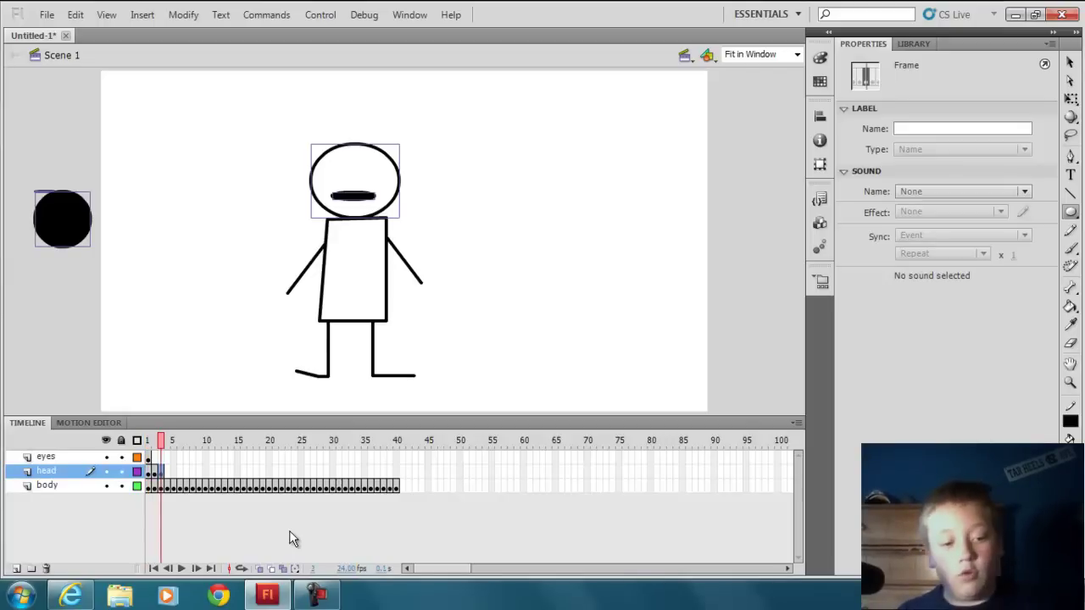
left_click(154, 473)
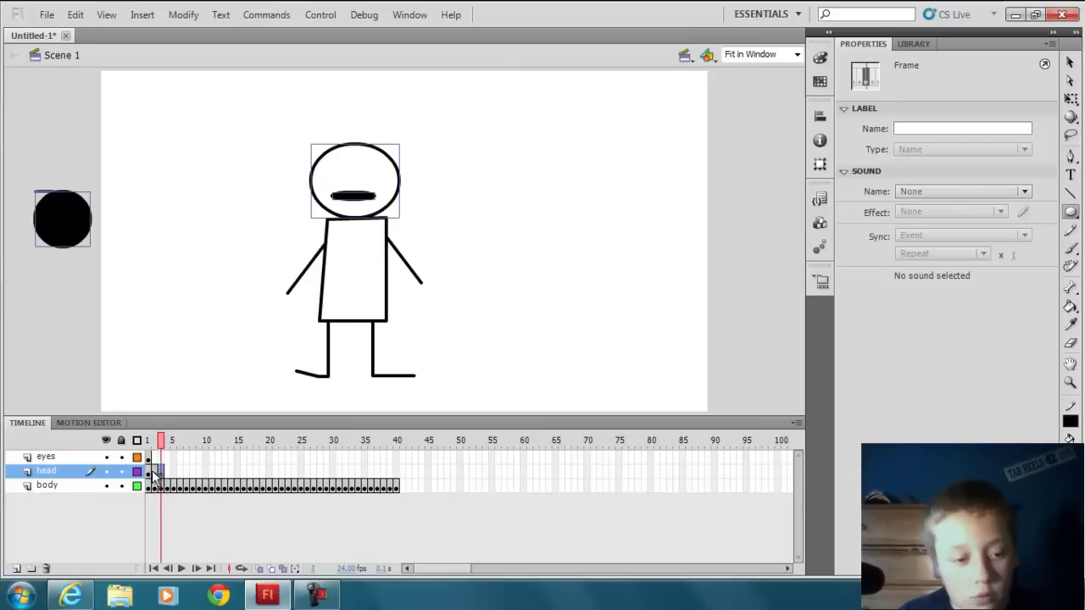
left_click(149, 458)
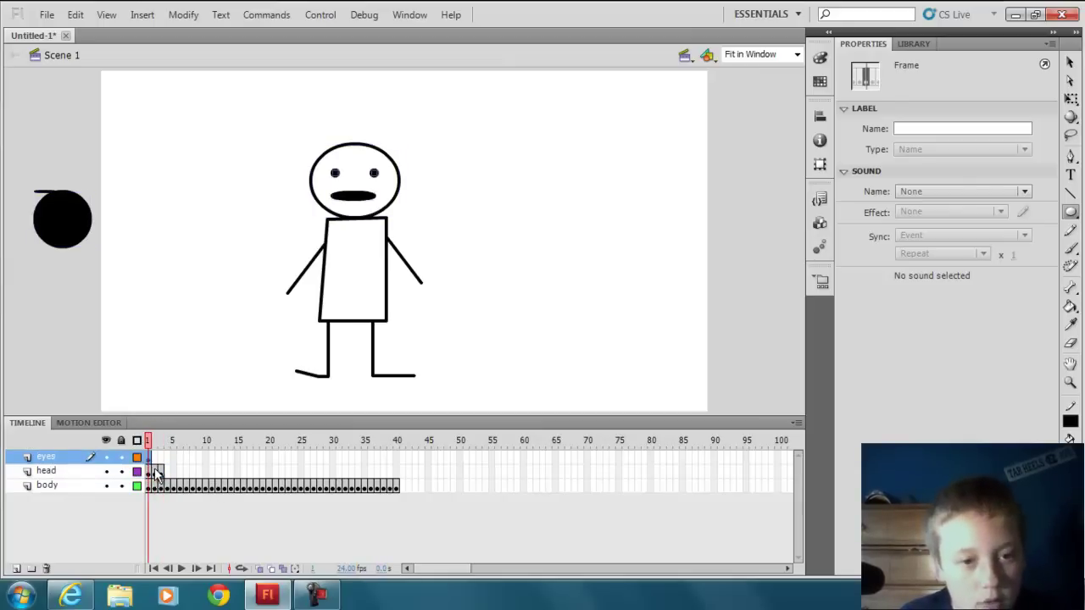
key("period")
key("period")
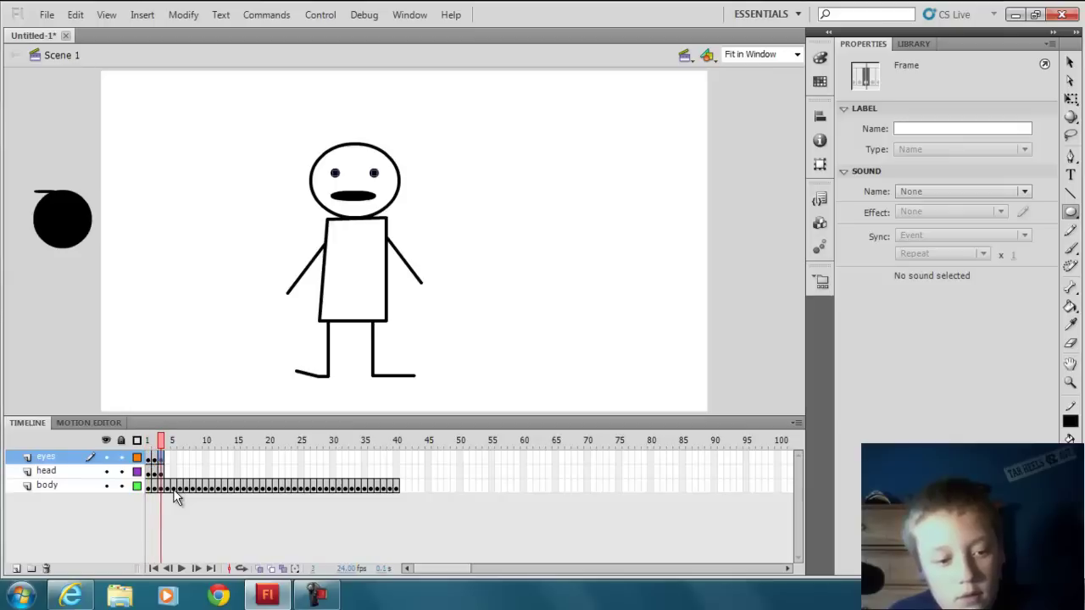
left_click(161, 472)
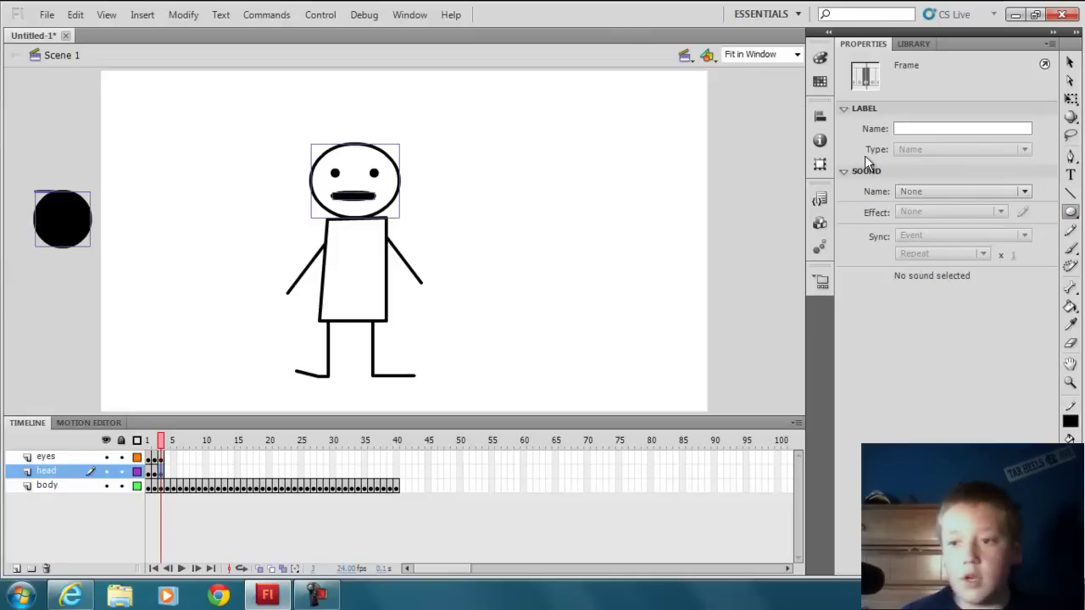
Step: Erase the stray black circle left of the stage on frames 1 and 2
left_click(1070, 99)
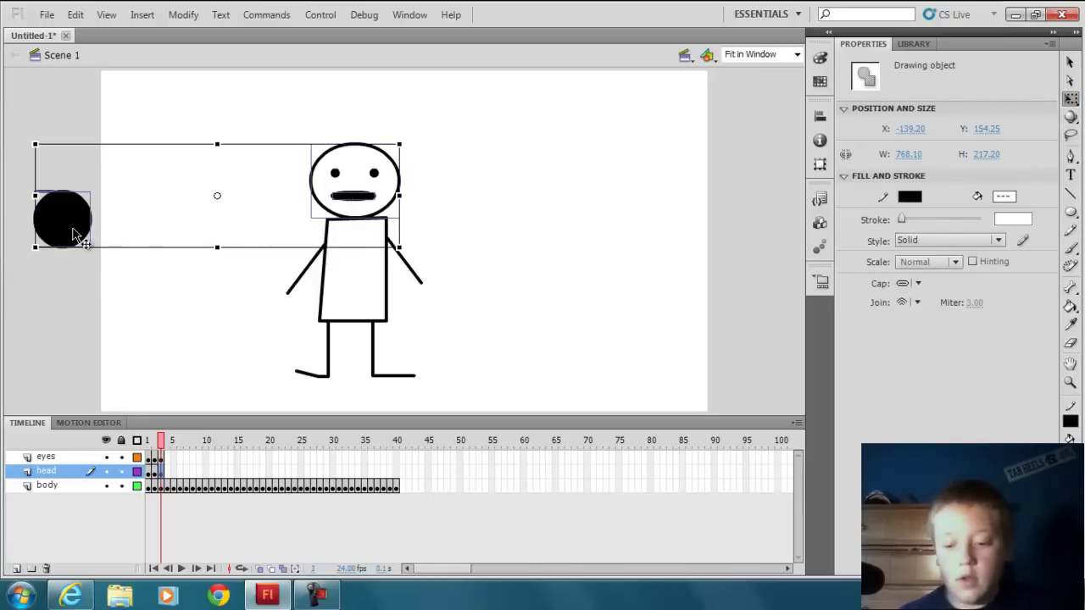
left_click(778, 313)
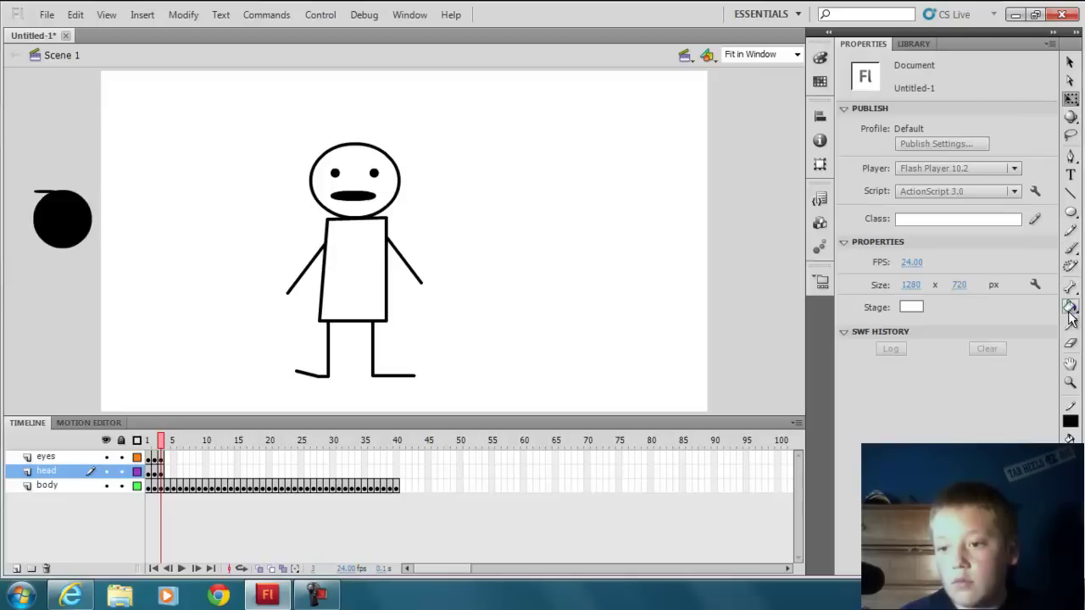
left_click(1070, 343)
mouse_move(85, 260)
left_mouse_down()
mouse_move(58, 142)
mouse_move(22, 237)
mouse_move(40, 280)
mouse_move(66, 252)
mouse_move(88, 185)
mouse_move(83, 238)
mouse_move(75, 213)
mouse_move(39, 207)
mouse_move(32, 170)
left_mouse_up()
left_click(155, 458)
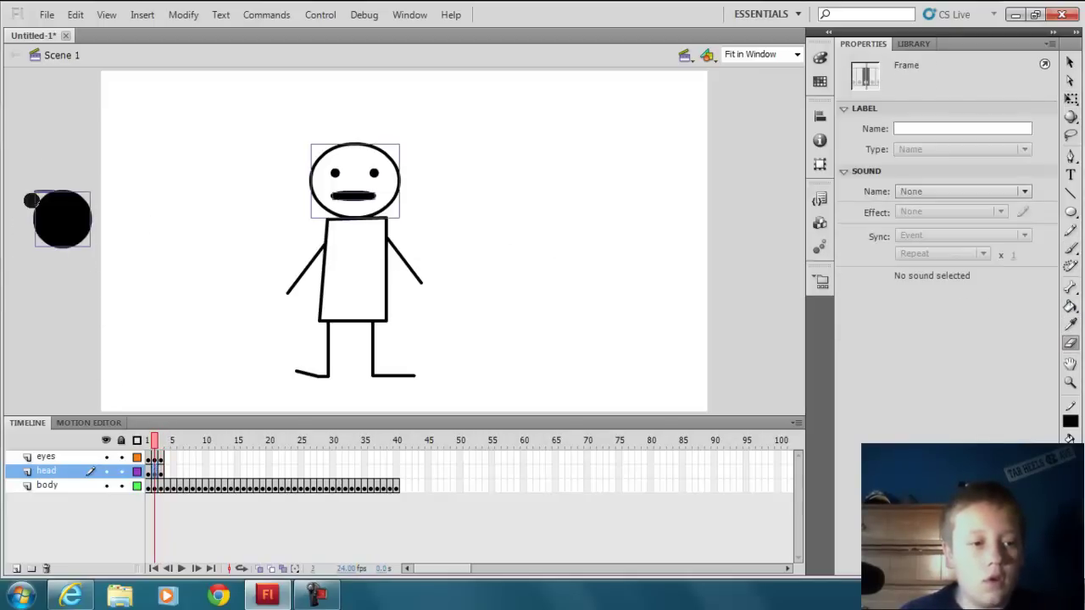
mouse_move(66, 297)
left_mouse_down()
mouse_move(89, 234)
mouse_move(71, 193)
mouse_move(33, 220)
mouse_move(68, 212)
mouse_move(23, 253)
mouse_move(52, 252)
mouse_move(46, 165)
mouse_move(83, 222)
left_mouse_up()
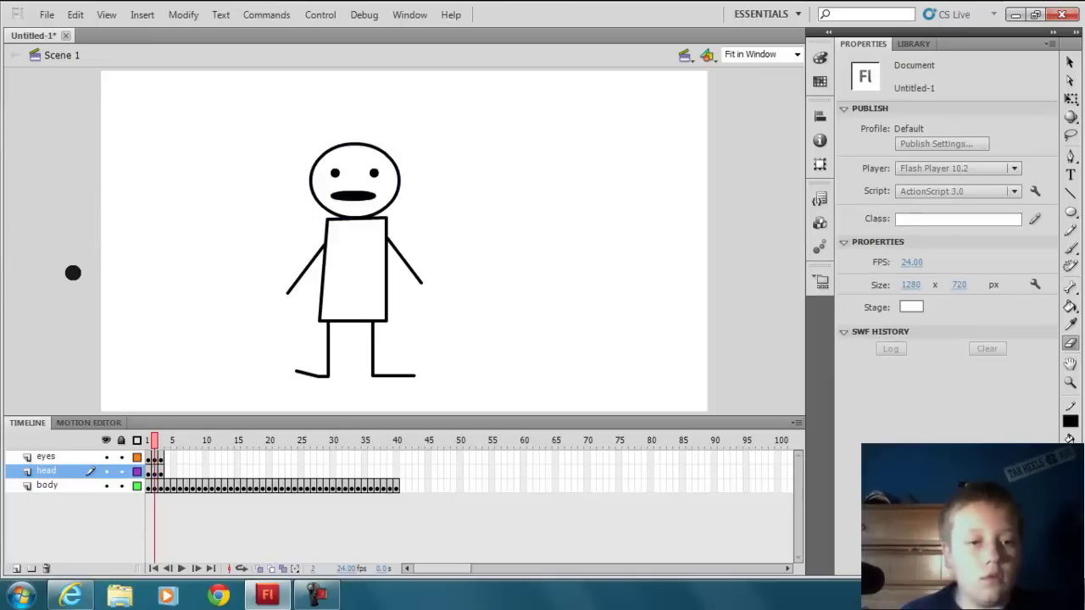
Step: Erase the mouth from the head on the head layer's frames
left_click(162, 471)
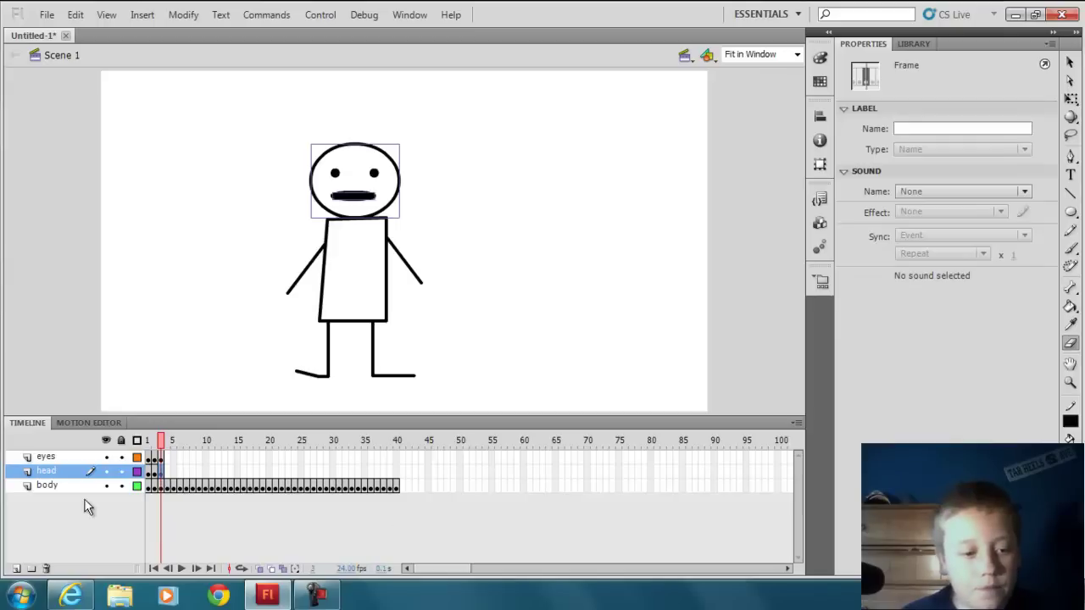
left_click(152, 472)
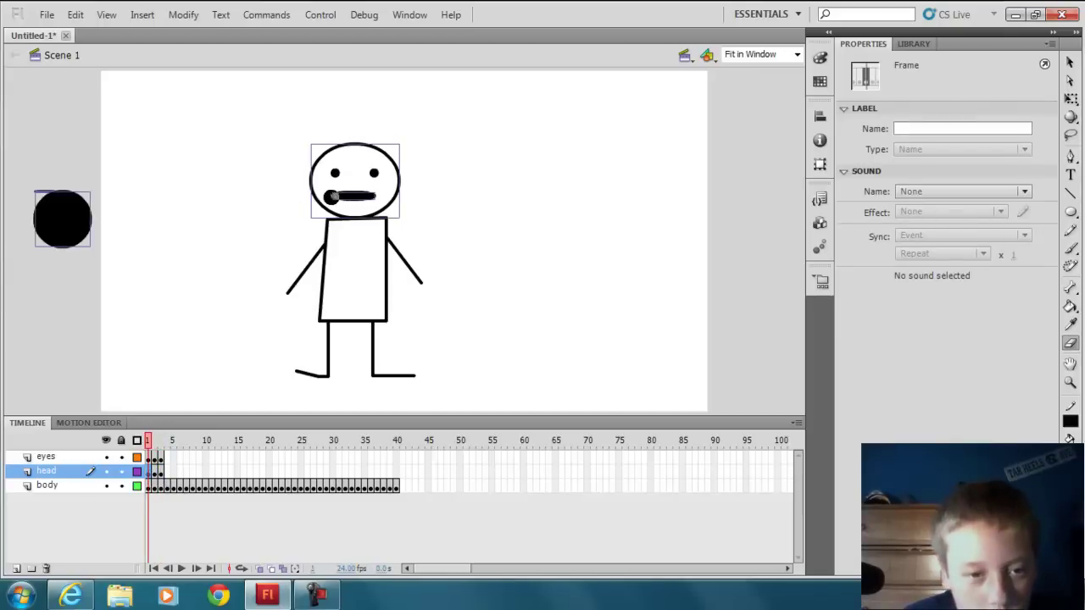
left_click_drag(340, 198, 369, 196)
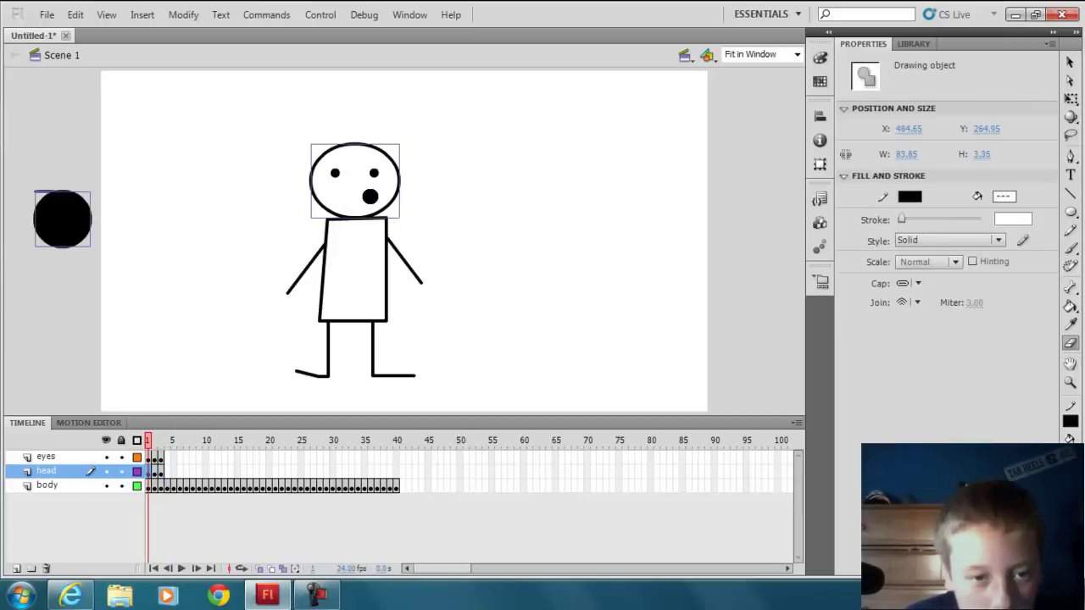
left_click(156, 473)
left_click(153, 472)
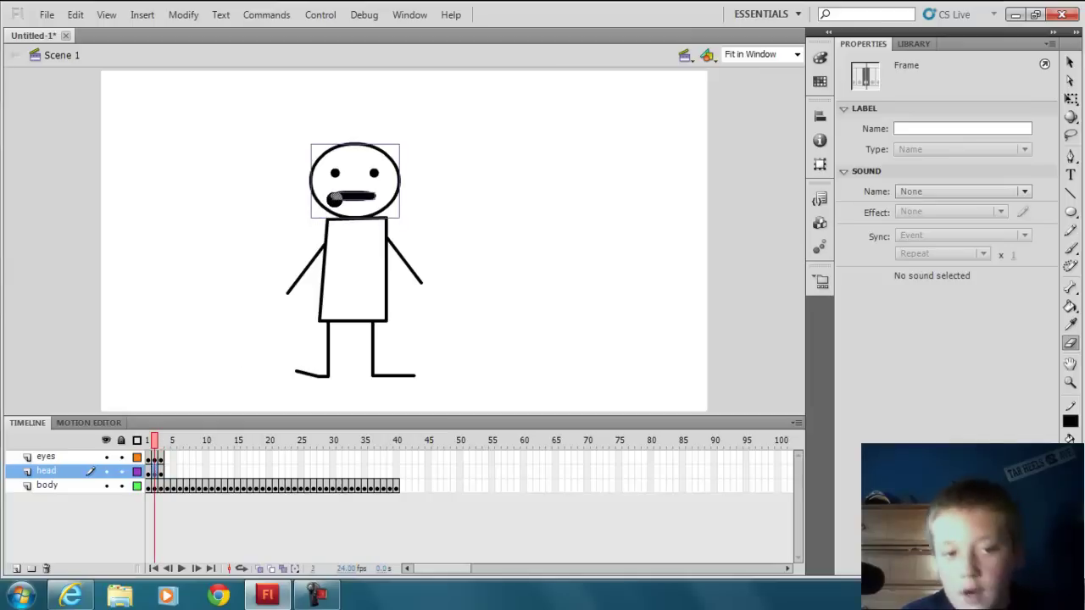
left_click_drag(336, 197, 360, 194)
key("ctrl+z")
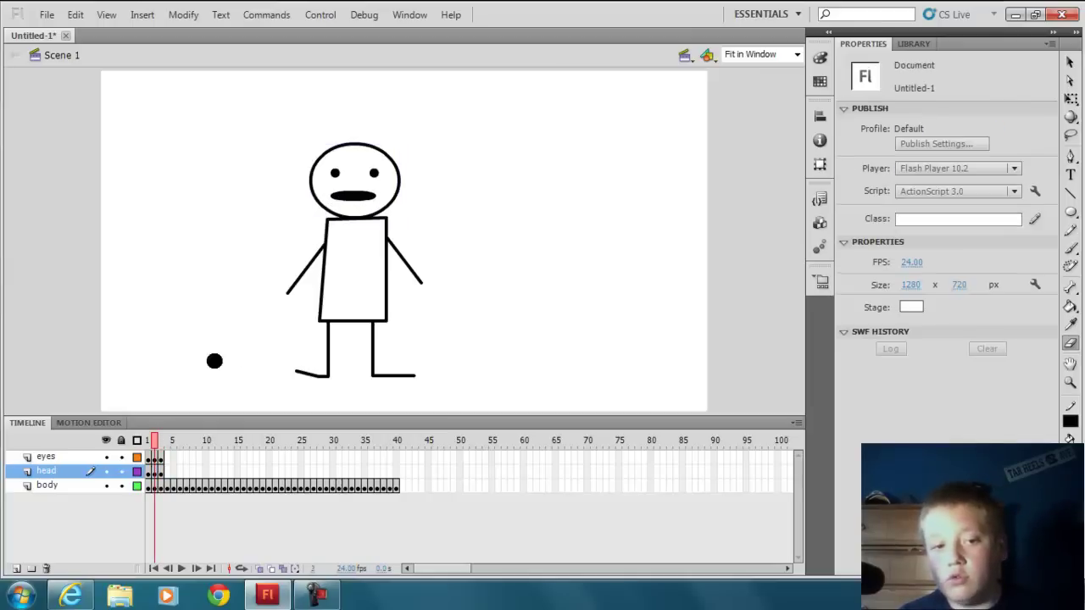
left_click(153, 472)
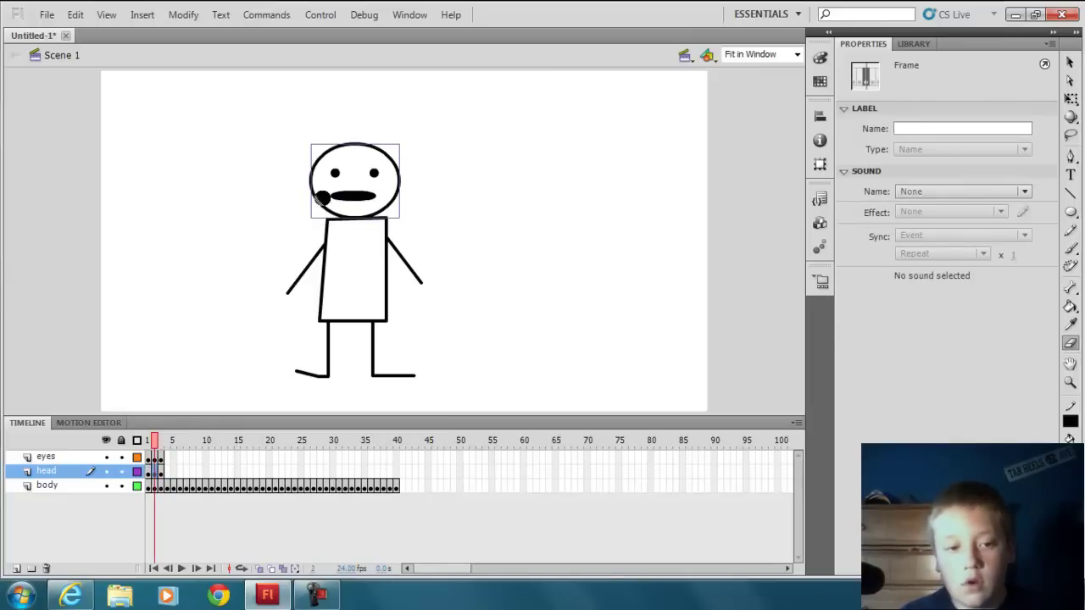
mouse_move(331, 206)
left_mouse_down()
mouse_move(379, 194)
mouse_move(348, 193)
mouse_move(363, 196)
mouse_move(355, 208)
mouse_move(337, 197)
mouse_move(366, 196)
left_mouse_up()
left_click(161, 473)
key("ctrl+z")
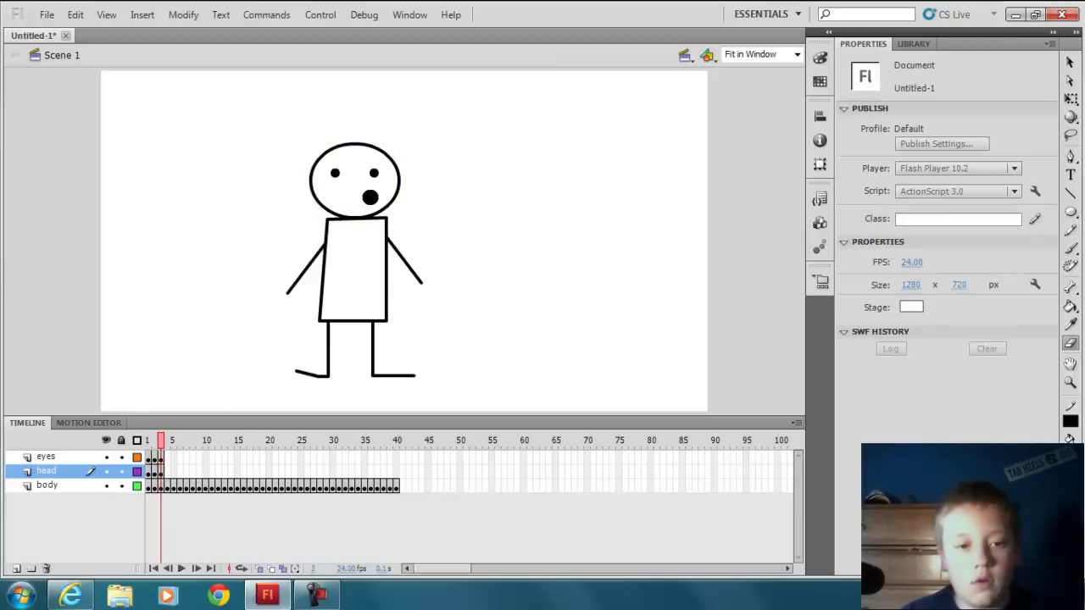
Step: Add a new top layer named 'mouth'
left_click(15, 569)
left_click_drag(67, 465, 60, 456)
double_click(64, 459)
key("BackSpace")
type("mouth")
key("Return")
Step: Draw a 62.50 × 34.00 black oval mouth on the face in frame 1
left_click(149, 458)
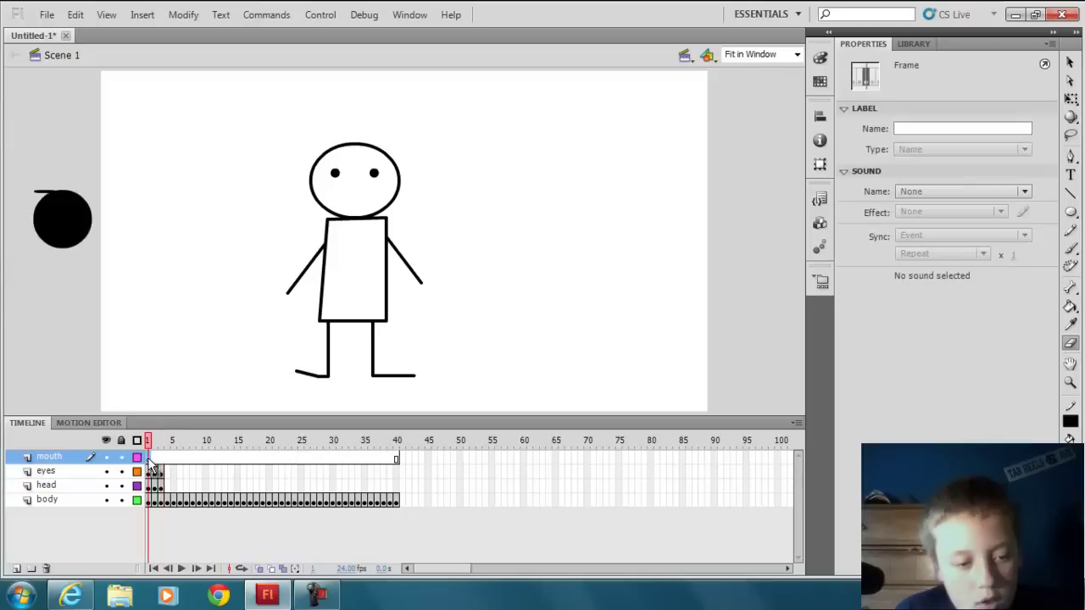
left_click(1070, 212)
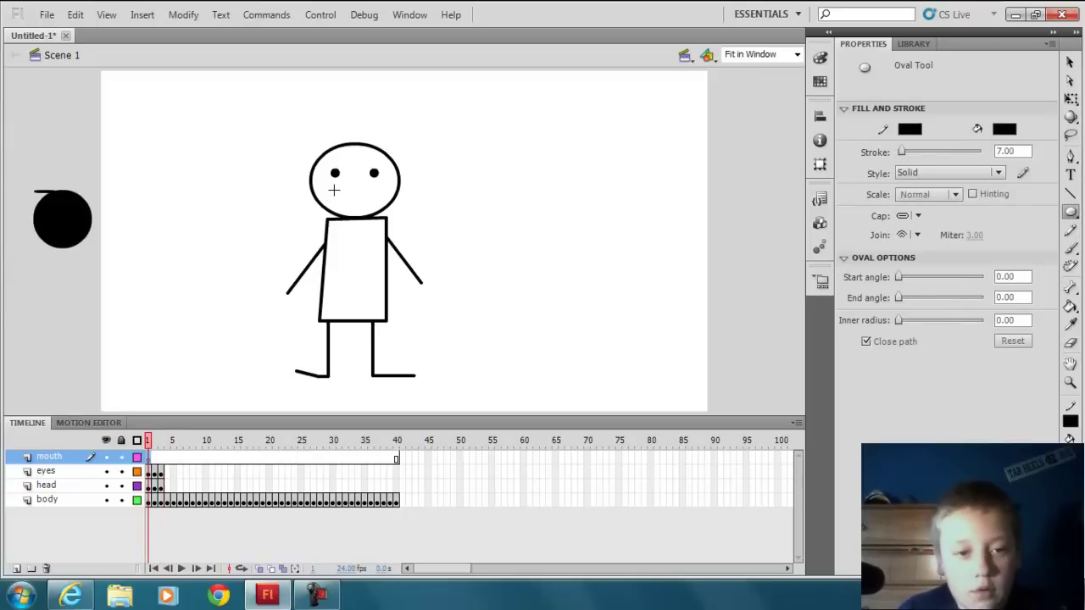
left_click_drag(337, 188, 371, 208)
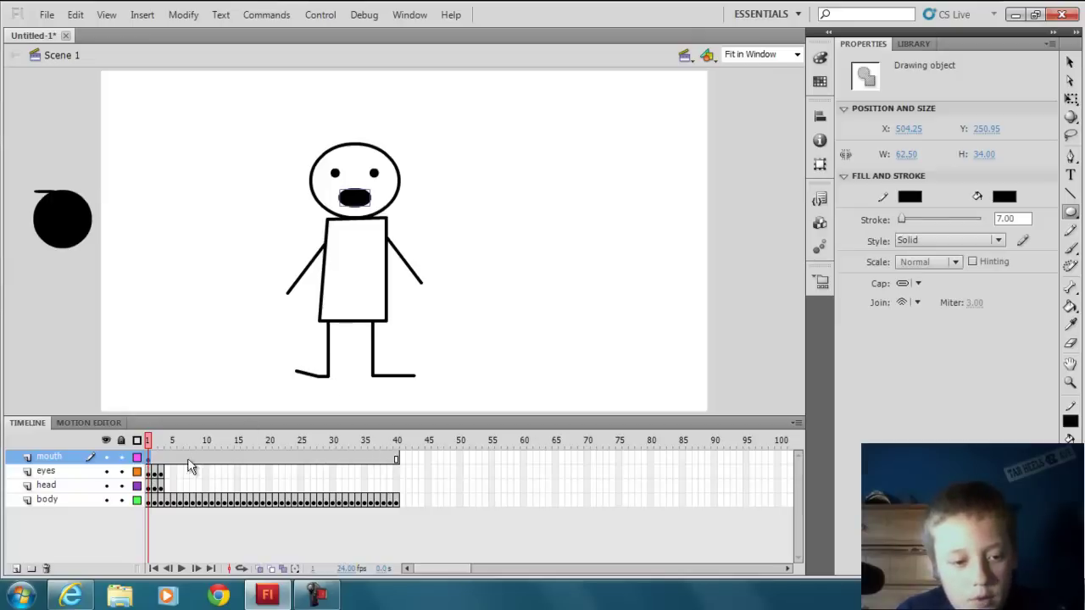
left_click_drag(184, 457, 405, 453)
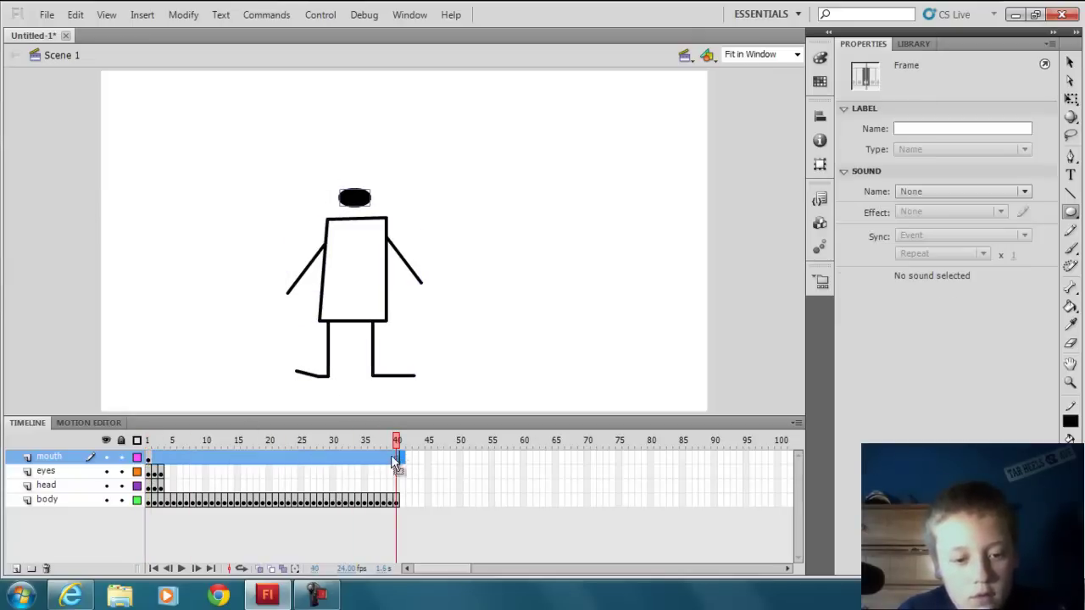
Step: Remove the extra frames from the mouth layer
right_click(383, 455)
left_click(462, 117)
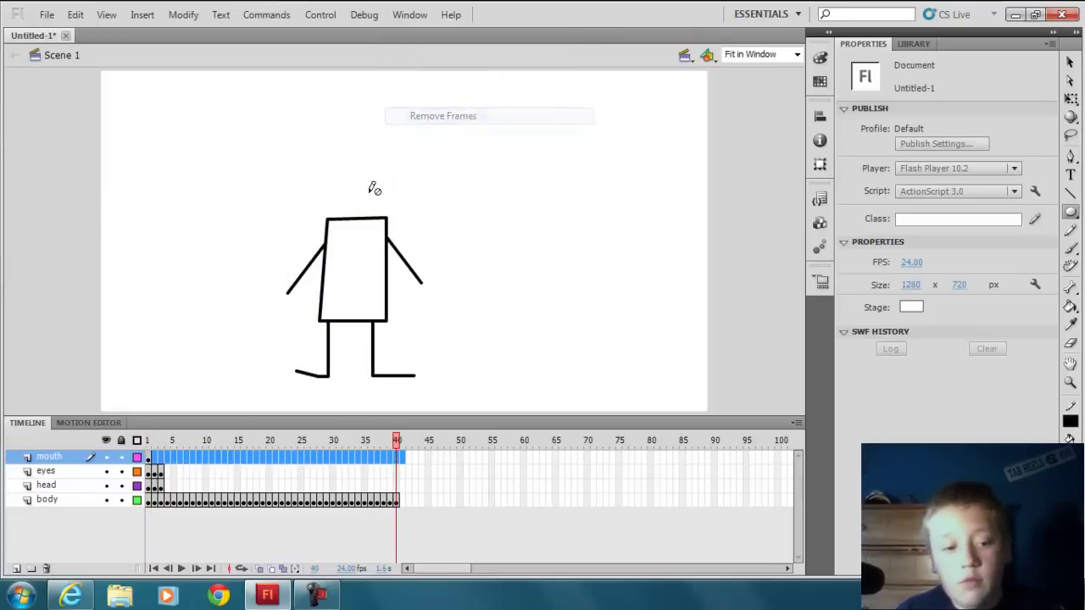
left_click(150, 457)
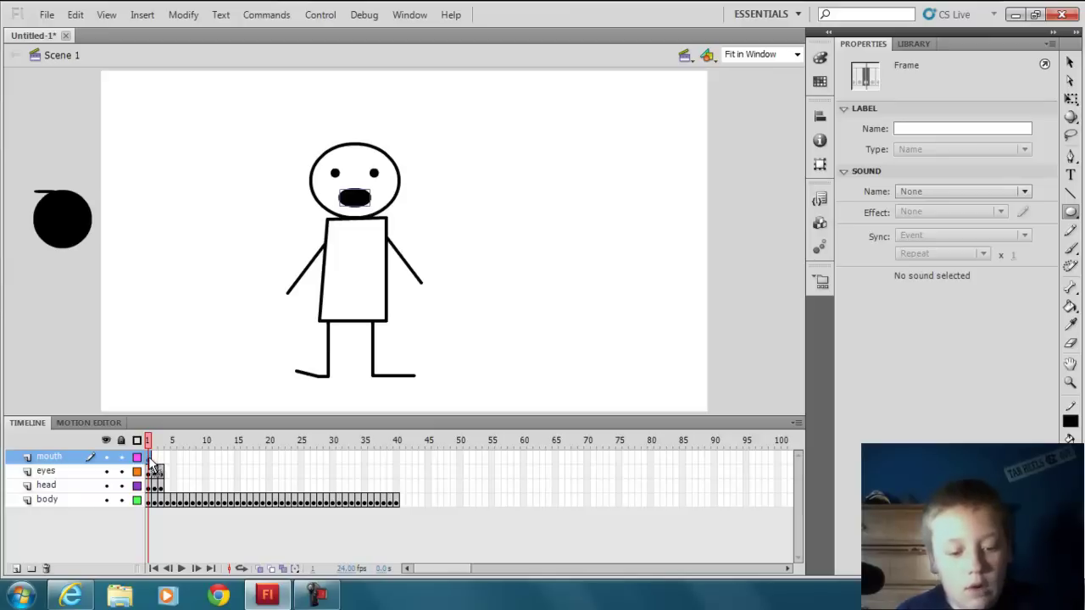
Step: Add mouth keyframes through frame 5, stretching the mouth to 62.50 × 53.45 on frame 3
left_click(151, 458)
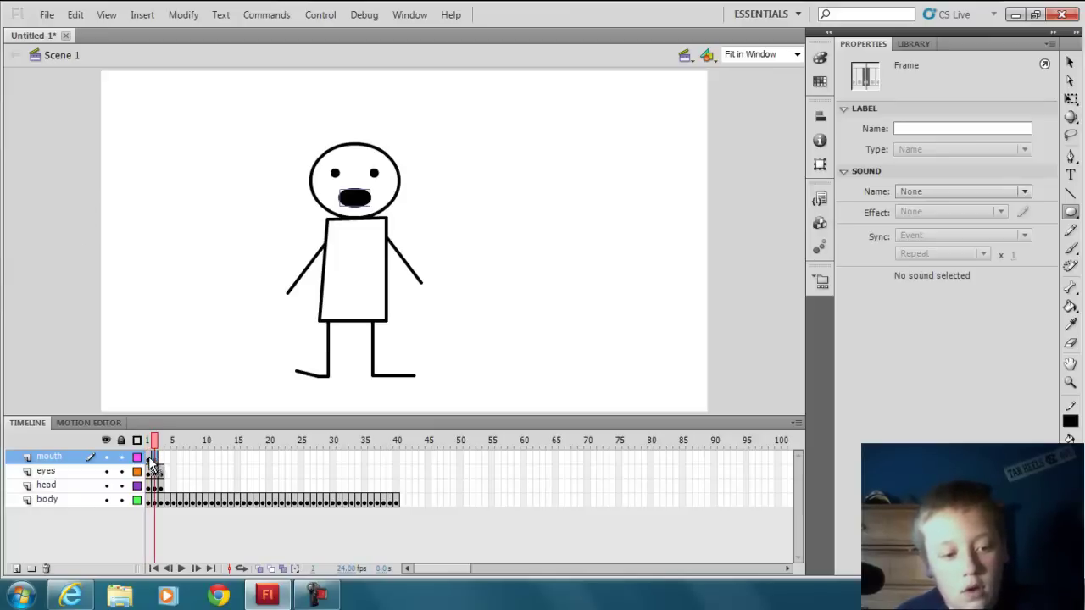
left_click(160, 457)
key("F6")
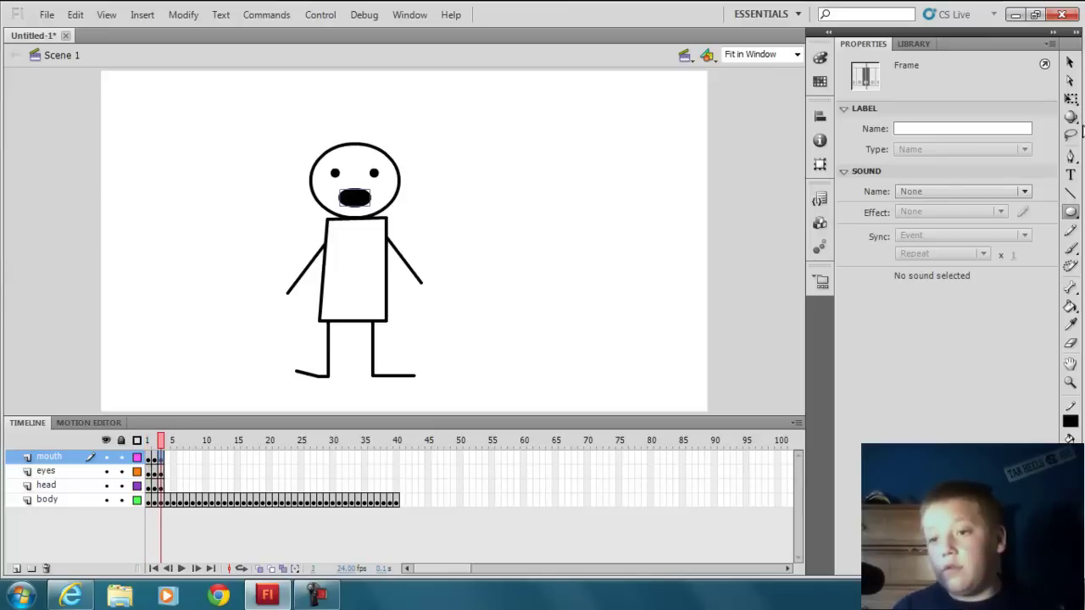
left_click(1070, 98)
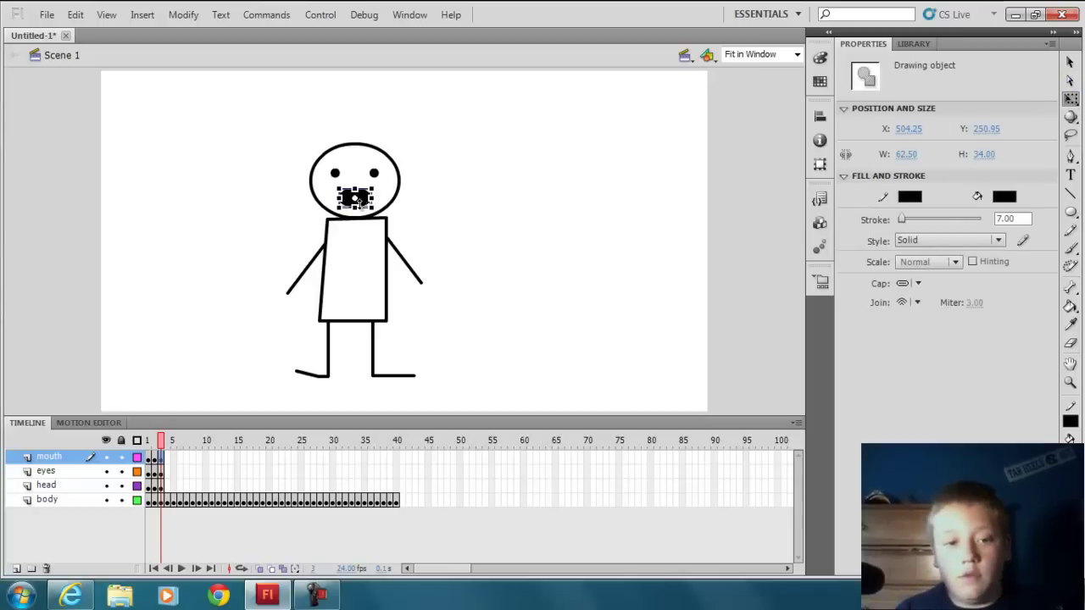
left_click_drag(355, 203, 355, 220)
key("ctrl+z")
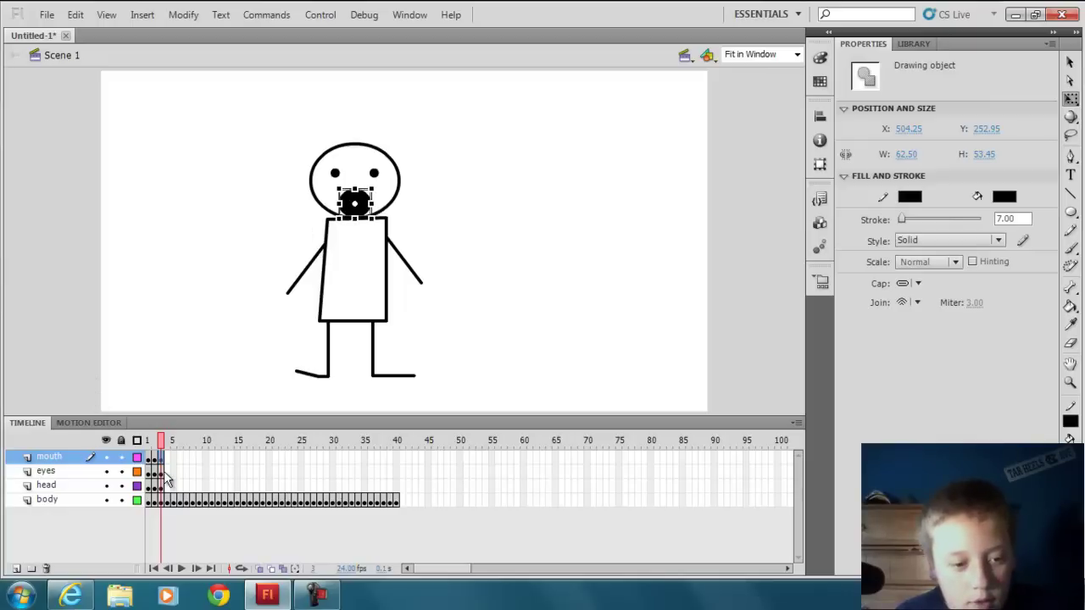
key("F6")
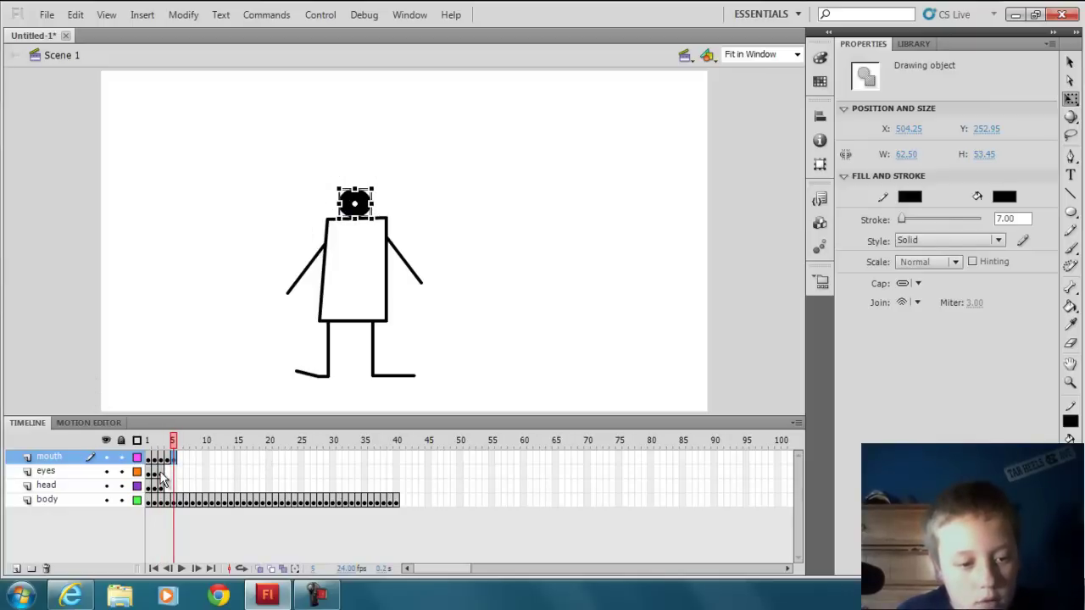
Step: Add keyframes on the eyes and head layers through frame 40
left_click(162, 473)
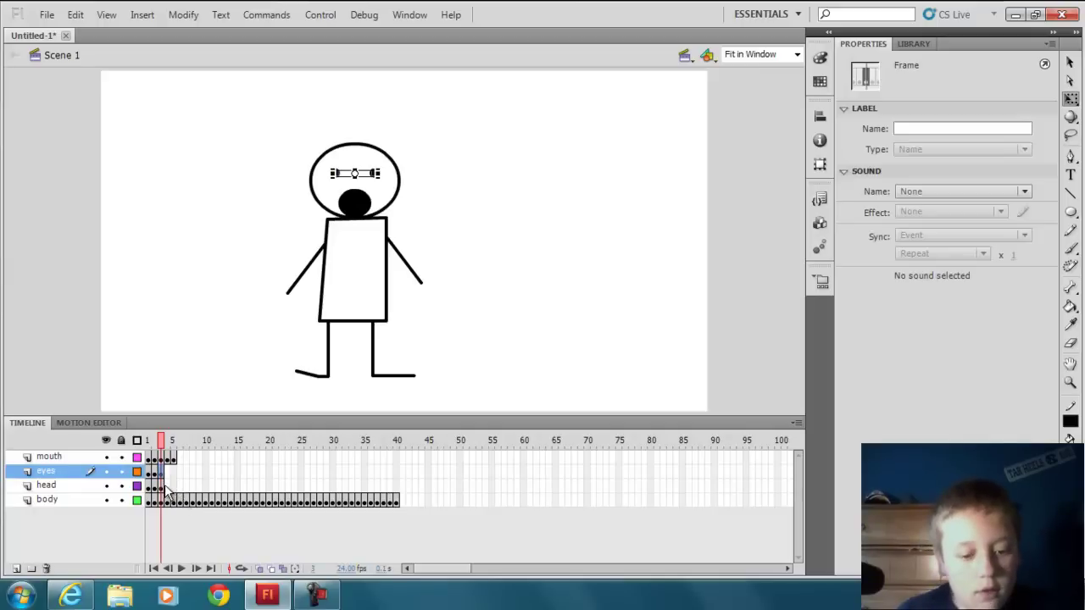
key("F6")
key("F6")
key("F6")
key("F6")
key("F6")
key("F6")
key("F6")
key("F6")
key("F6")
key("F6")
key("F6")
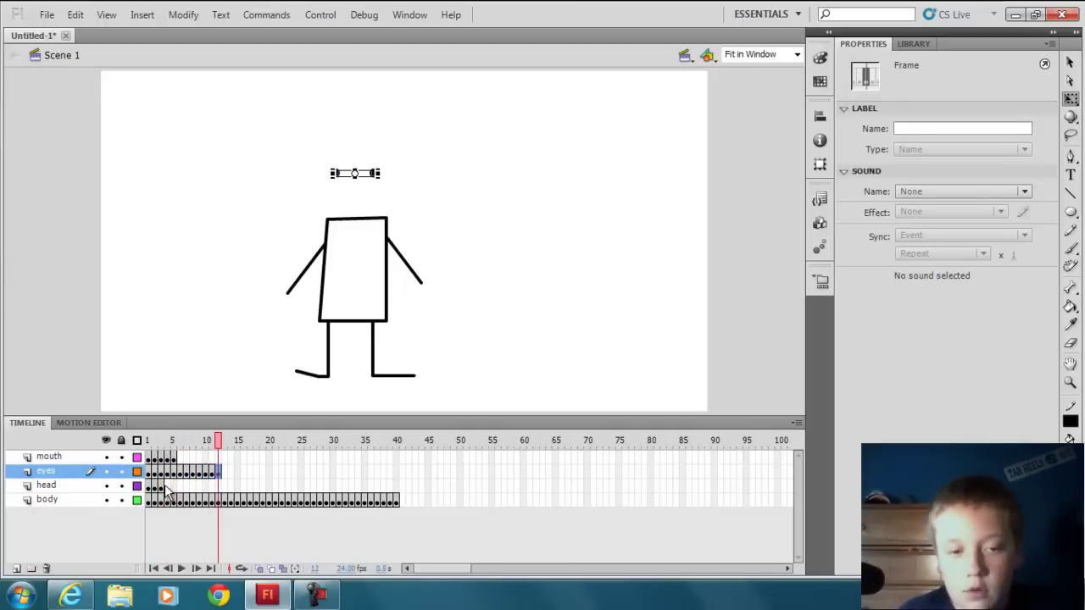
key("F6")
key("F6")
key("F6")
key("F6")
key("F6")
key("F6")
key("F6")
key("F6")
key("F6")
key("F6")
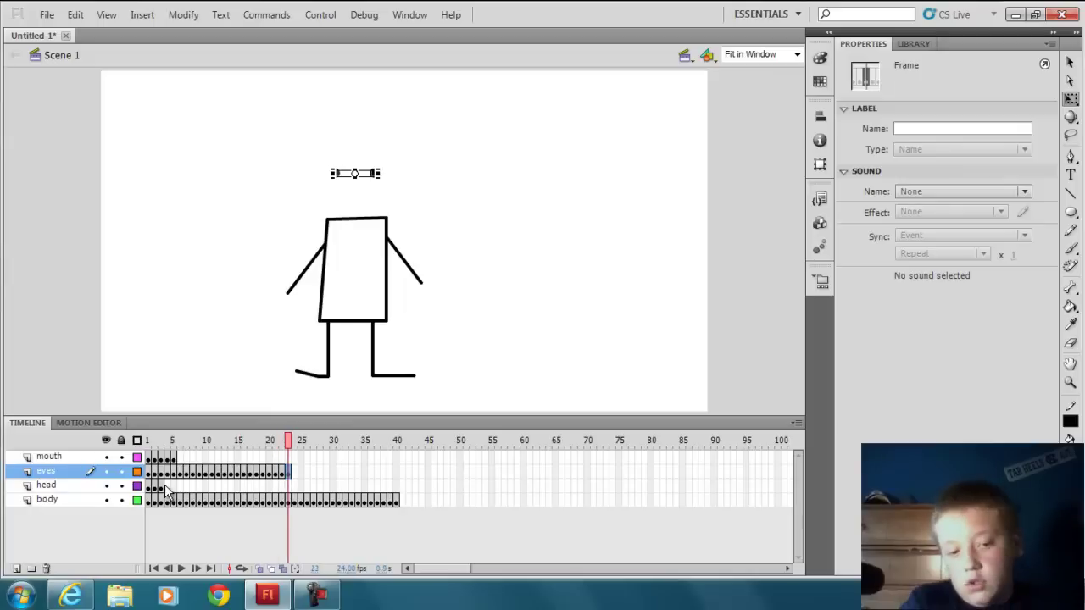
key("F6")
key("F6")
key("F6")
key("F6")
key("F6")
key("F6")
key("F6")
key("F6")
key("F6")
key("F6")
key("F6")
key("F6")
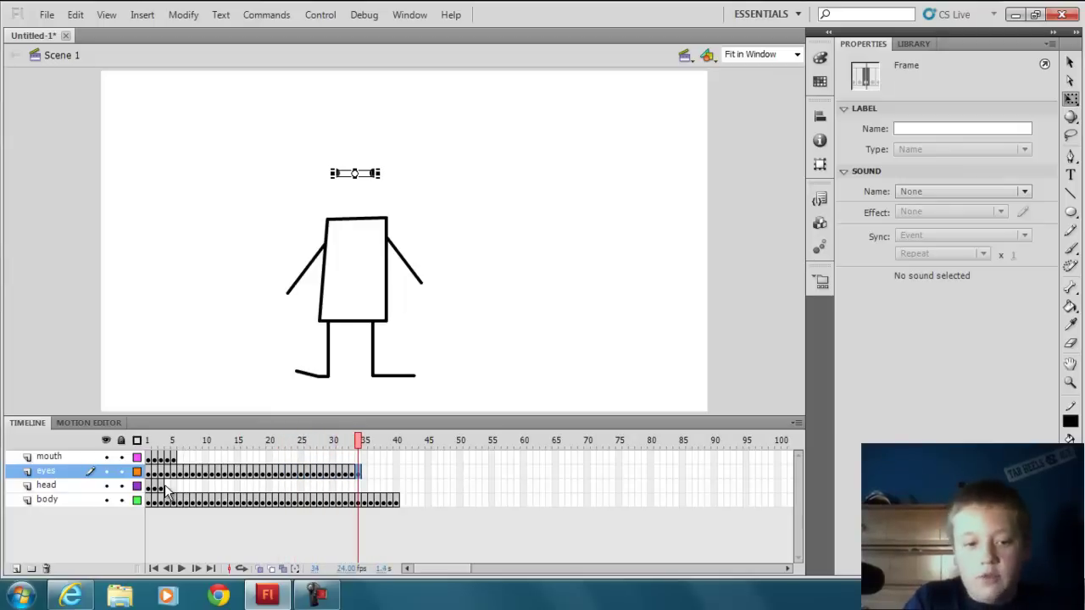
key("F6")
key("F6")
key("F6")
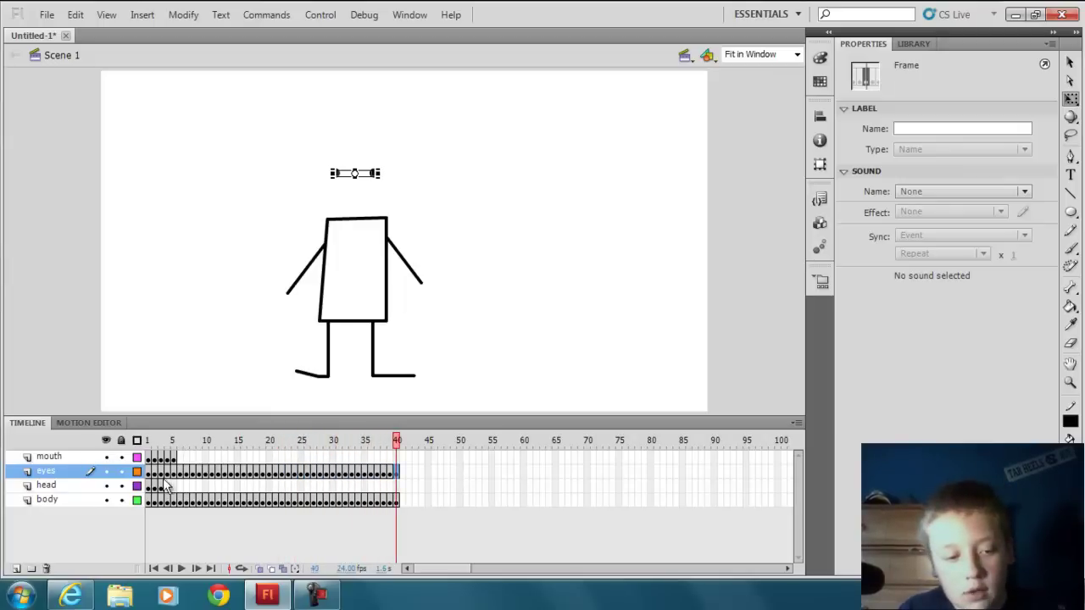
left_click(161, 490)
key("F6")
key("F6")
key("F6")
key("F6")
key("F6")
key("F6")
key("F6")
key("F6")
key("F6")
key("F6")
key("F6")
key("F6")
key("F6")
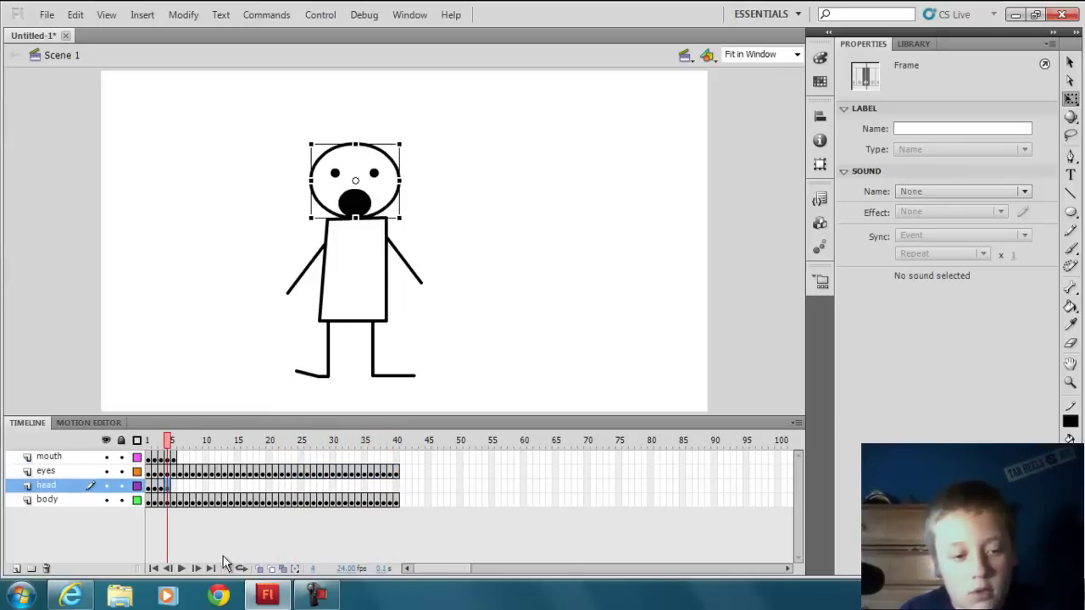
key("F6")
key("F6")
key("F6")
key("F6")
key("F6")
key("F6")
key("F6")
key("F6")
key("F6")
key("F6")
key("F6")
key("F6")
key("F6")
key("F6")
key("F6")
key("F6")
key("F6")
key("F6")
key("F6")
key("F6")
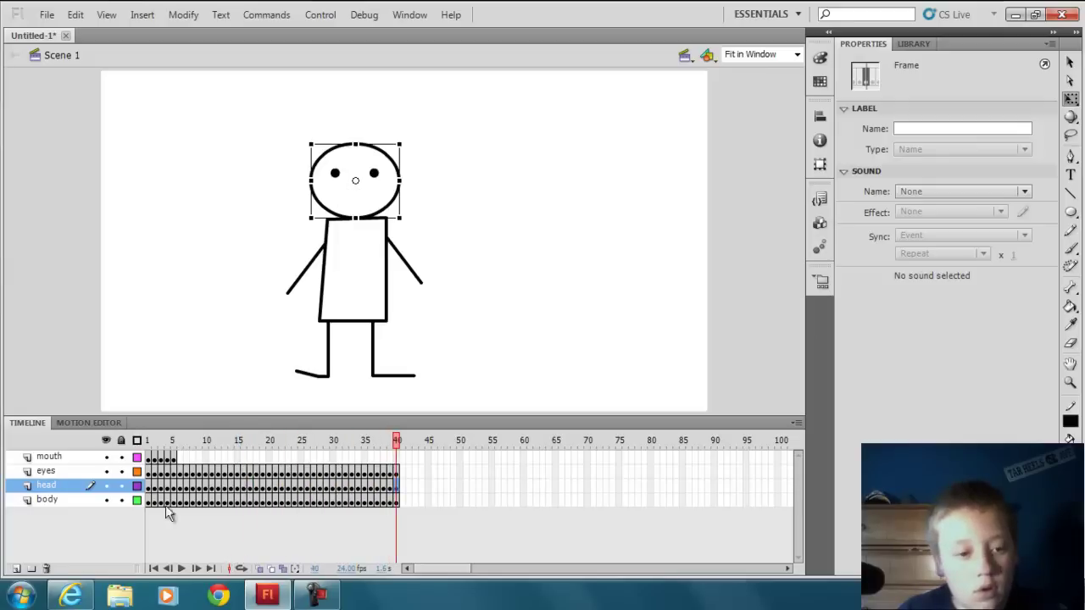
Step: Play the animation and compare the mouth on frames 4 and 5
left_click(173, 457)
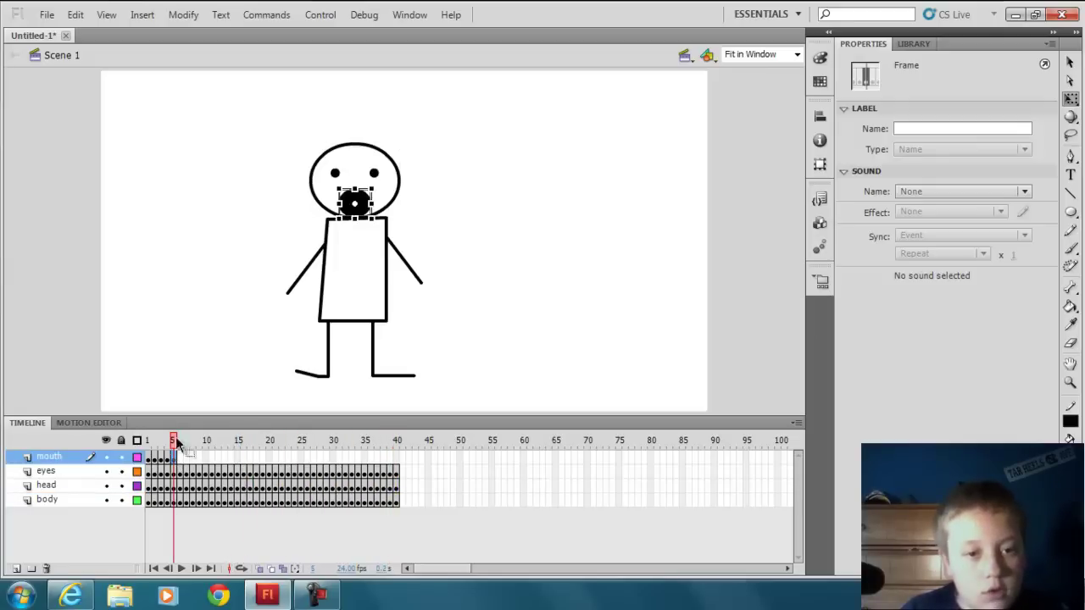
left_click(149, 458)
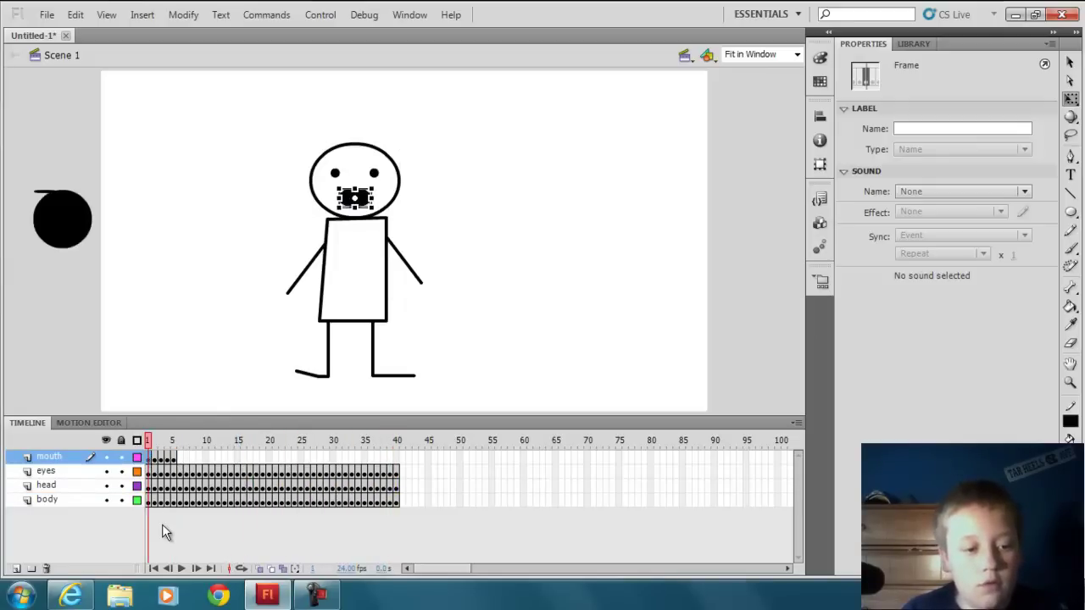
left_click(162, 524)
key("Return")
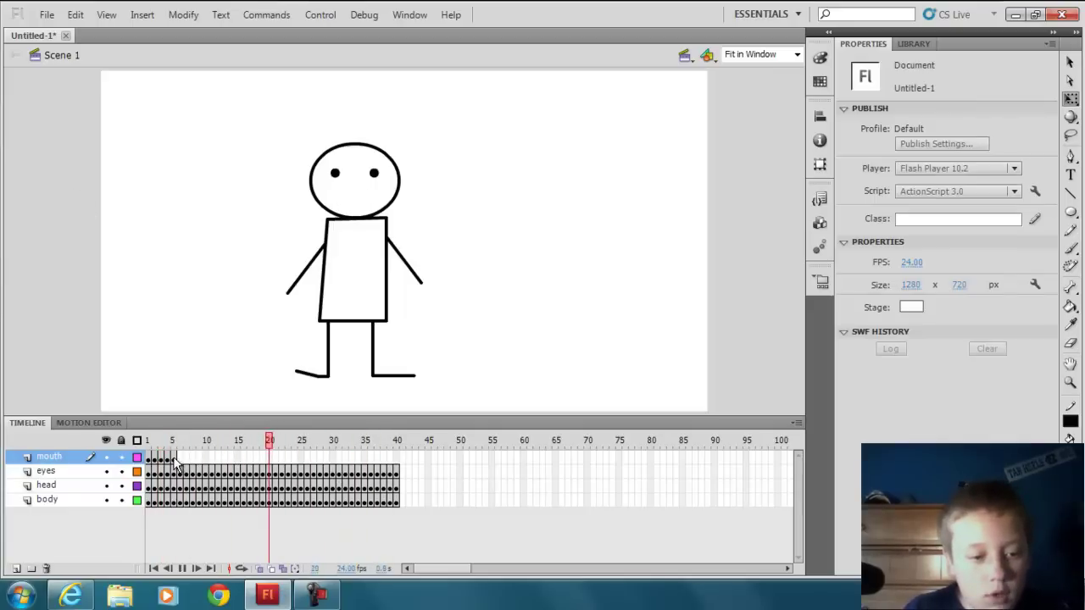
left_click(173, 458)
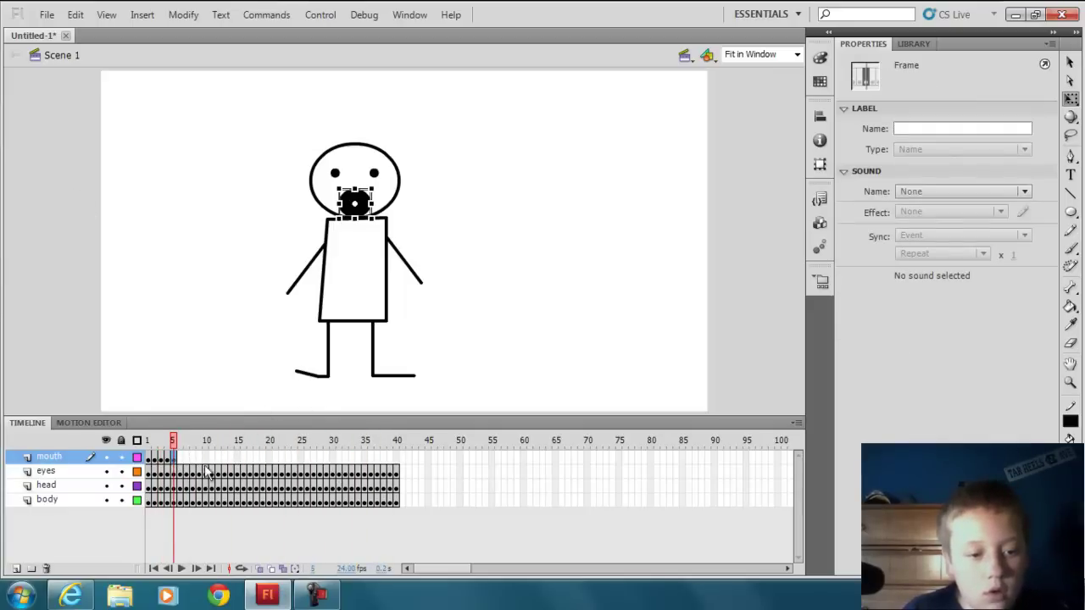
left_click(161, 460)
left_click(166, 460)
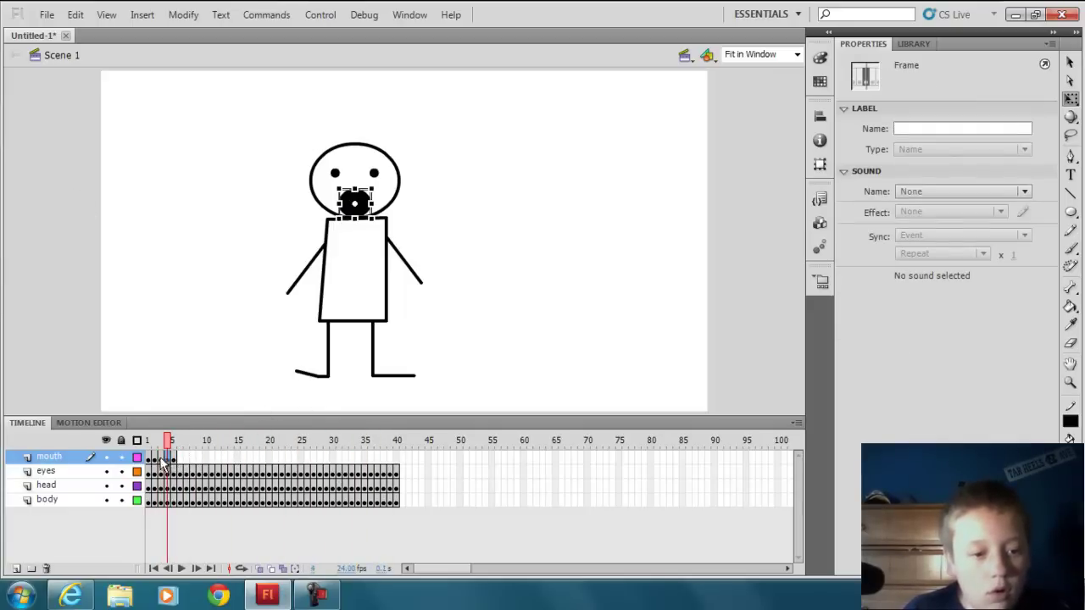
left_click(168, 460)
left_click(172, 458)
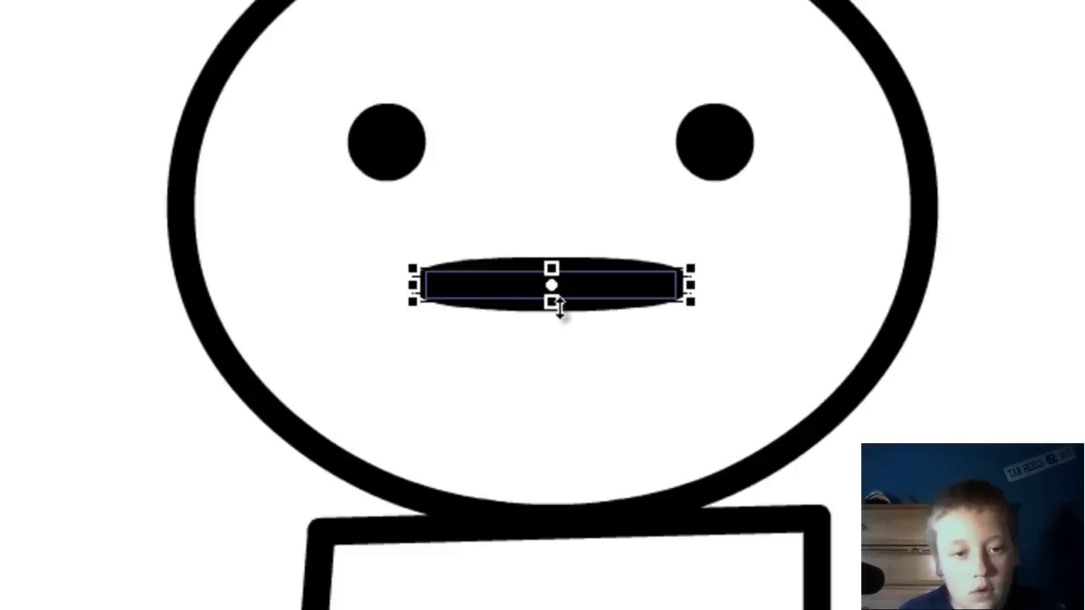
Step: Flatten the mouth closed, then pull it open into a wide, tall oval on a new keyframe
left_click_drag(553, 304, 552, 270)
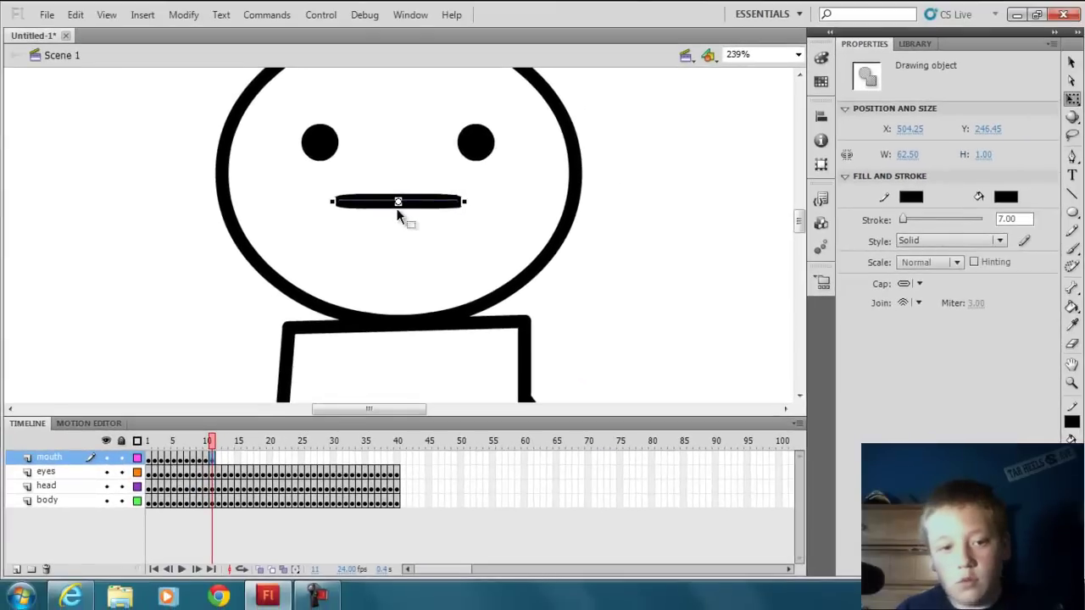
left_click_drag(398, 204, 408, 302)
key("F6")
key("F6")
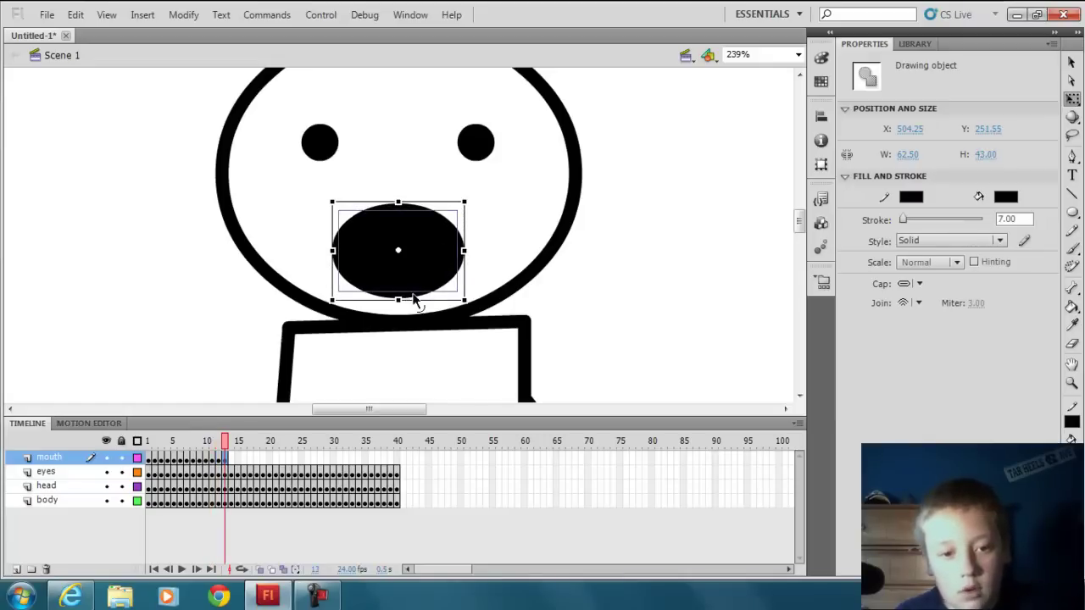
left_click_drag(332, 251, 287, 236)
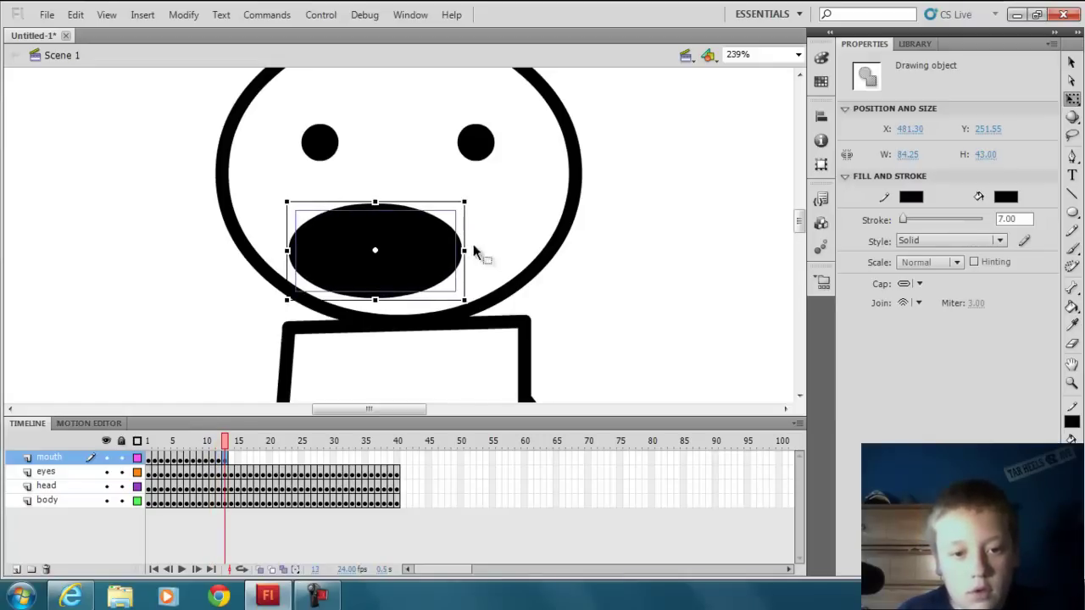
left_click_drag(464, 251, 511, 251)
left_click_drag(511, 298, 513, 296)
Step: Squash the mouth to half height, then close it to a 106.60 × 1.00 line by frame 21
key("F6")
key("F6")
left_click_drag(399, 300, 399, 211)
key("F6")
key("F6")
key("F6")
key("F6")
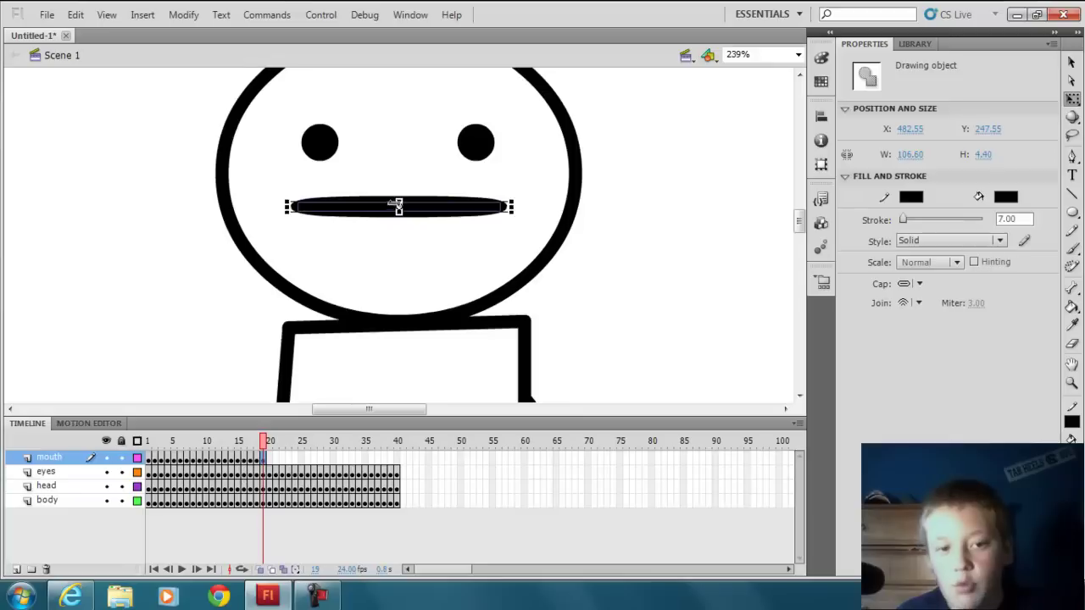
left_click(401, 218)
left_click(401, 214)
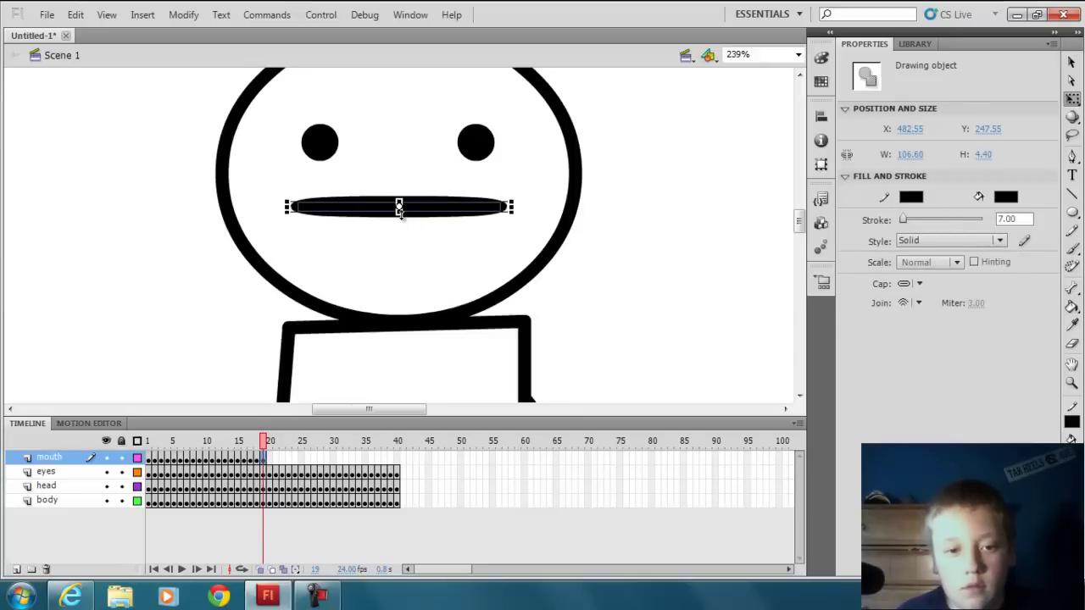
left_click_drag(400, 211, 399, 201)
key("F6")
key("F6")
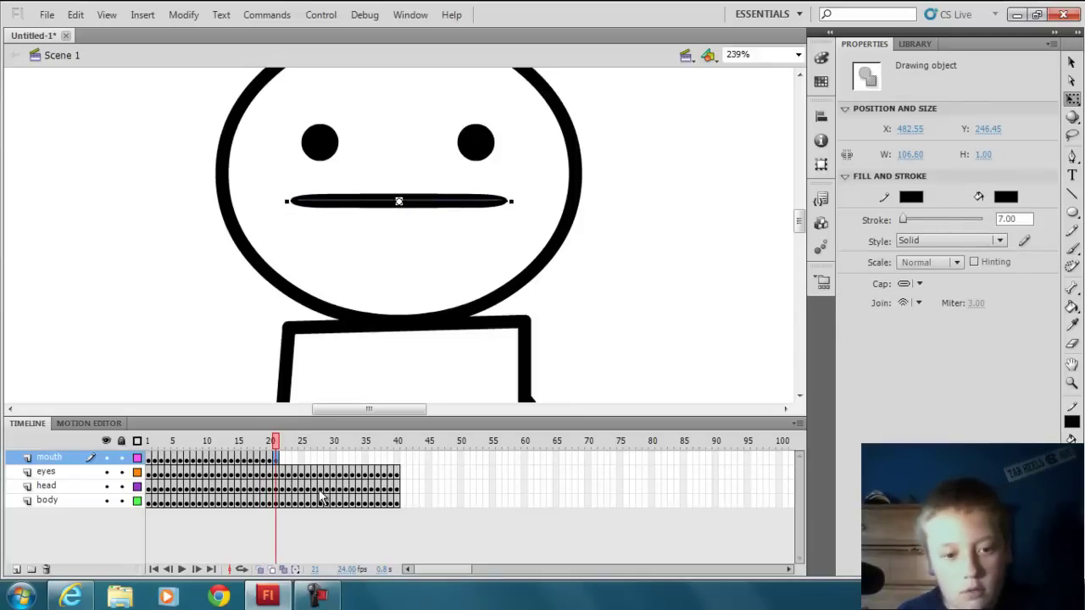
key("F6")
key("F6")
key("F6")
key("F6")
key("F6")
key("F6")
key("F6")
key("F6")
key("F6")
key("F6")
key("F6")
key("F6")
key("F6")
key("F6")
key("F6")
key("F6")
key("F6")
key("F6")
key("F6")
key("F6")
key("F6")
key("F6")
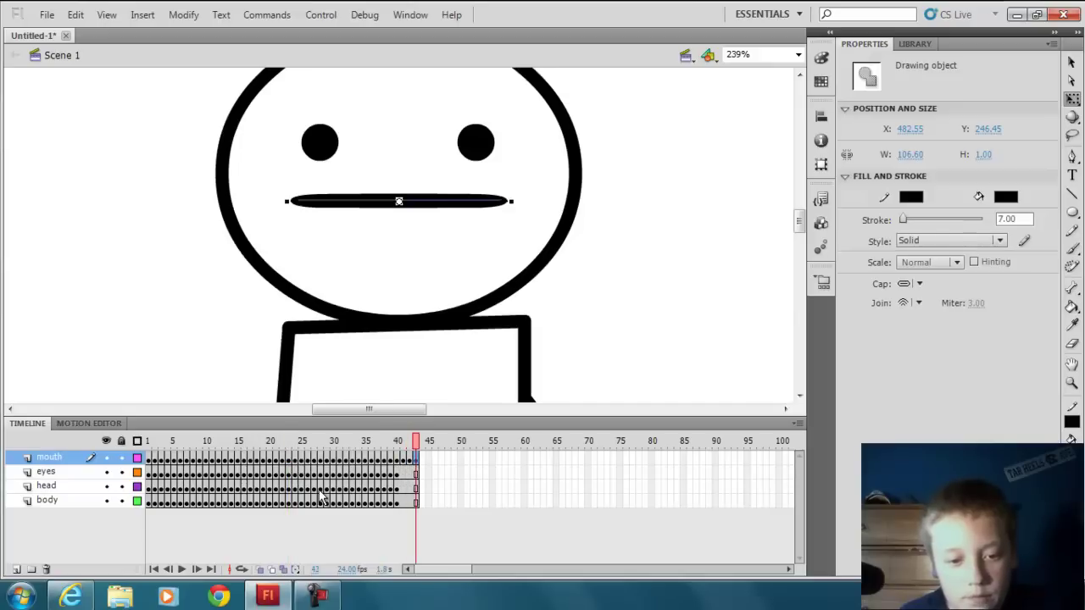
key("Return")
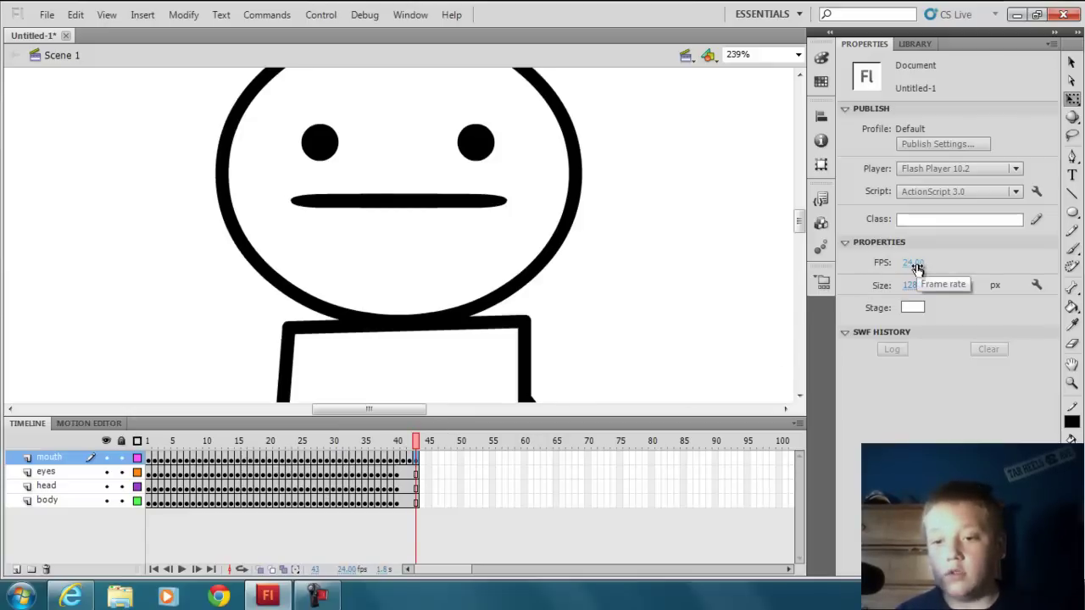
left_click_drag(915, 268, 1000, 267)
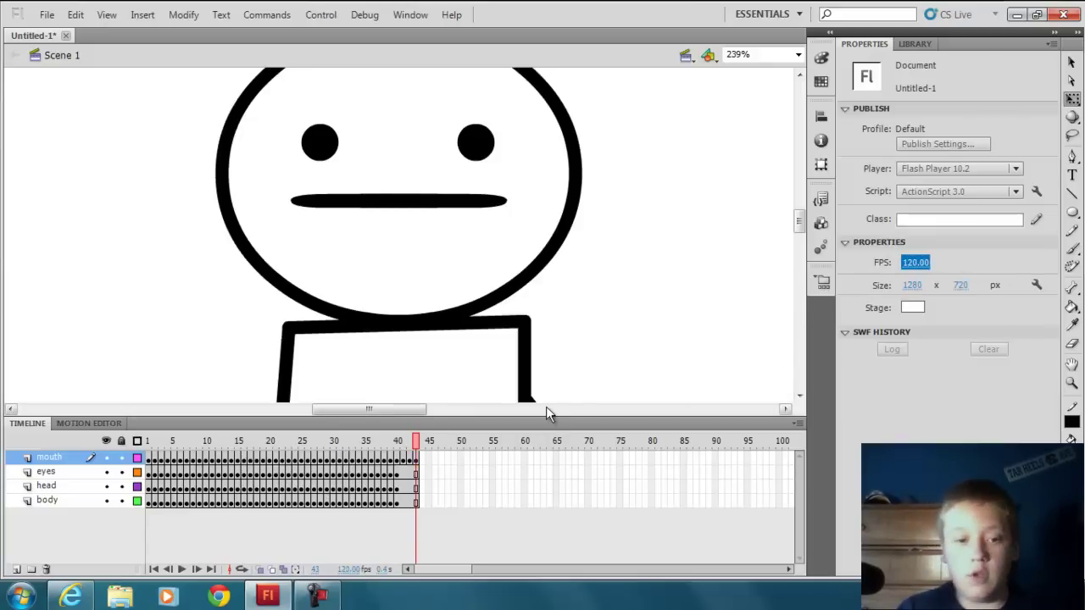
key("Return")
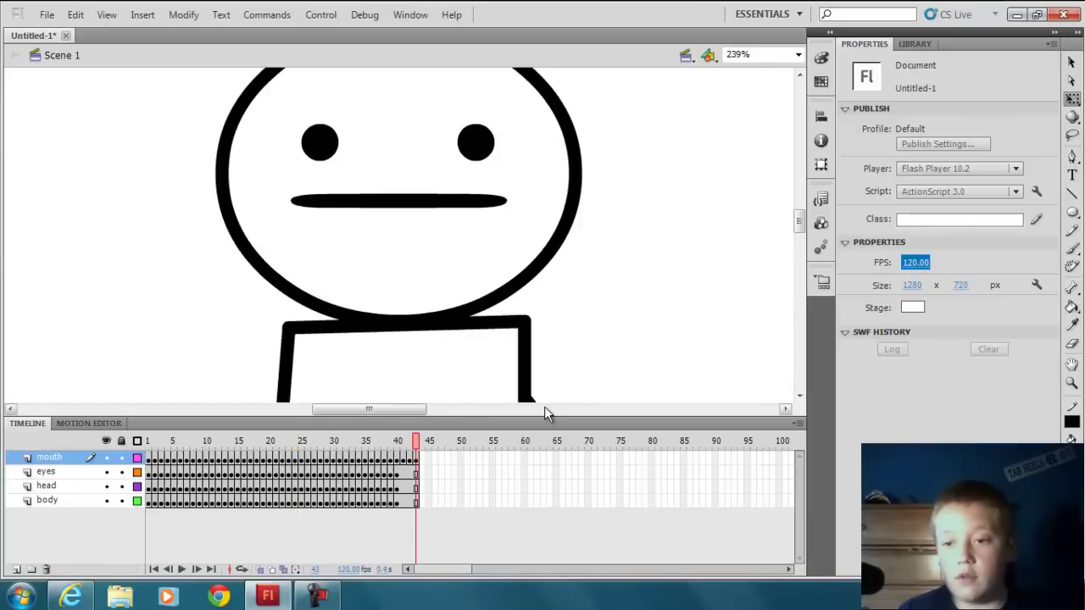
left_click_drag(920, 265, 731, 265)
key("Return")
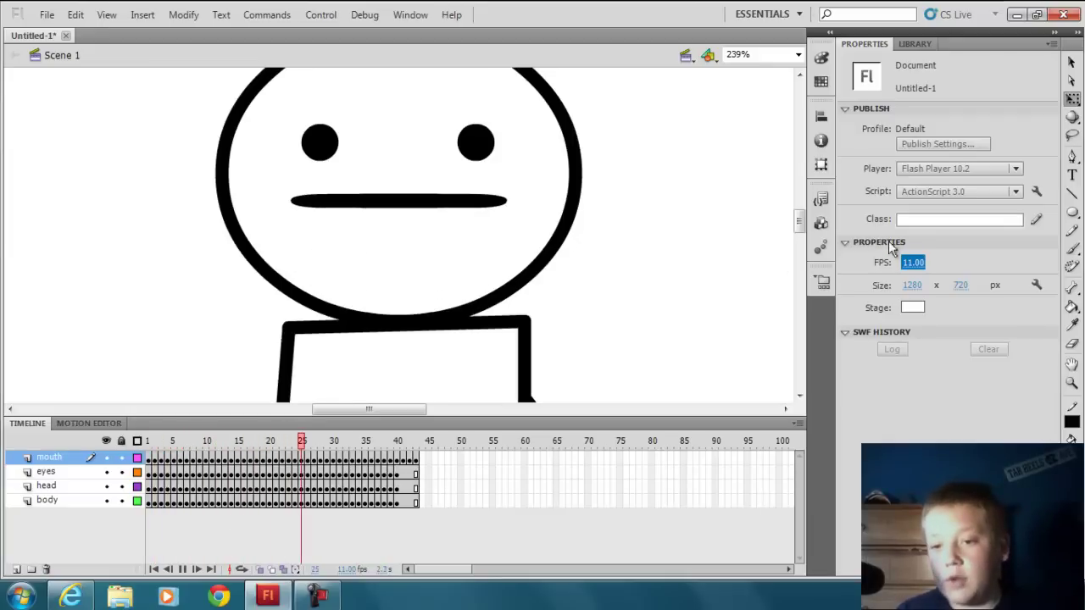
left_click_drag(914, 264, 938, 266)
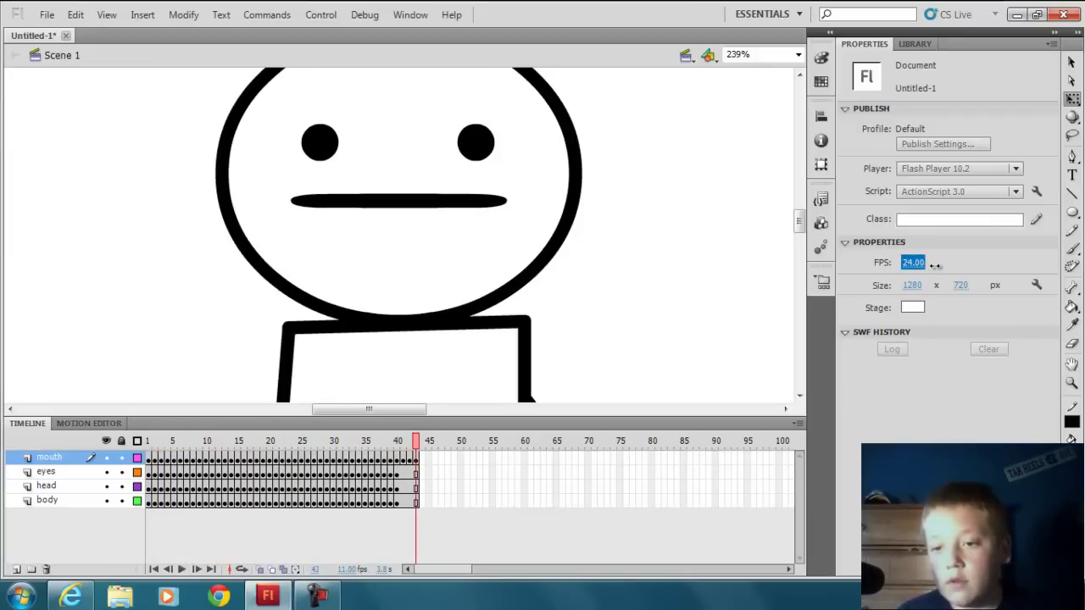
key("Return")
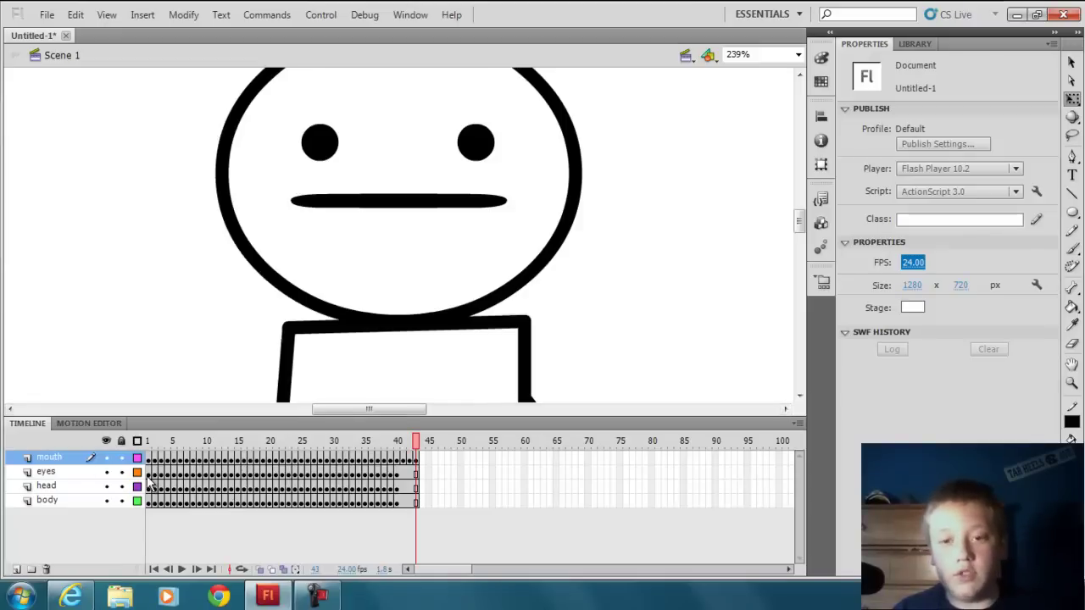
key("ctrl+equal")
key("ctrl+minus")
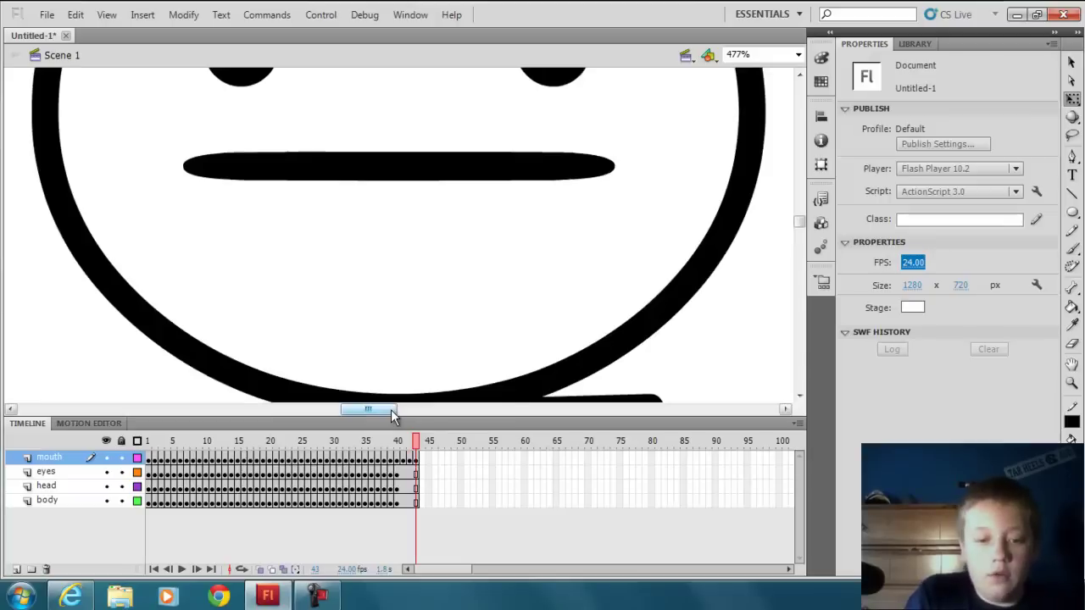
key("ctrl+minus")
key("ctrl+minus")
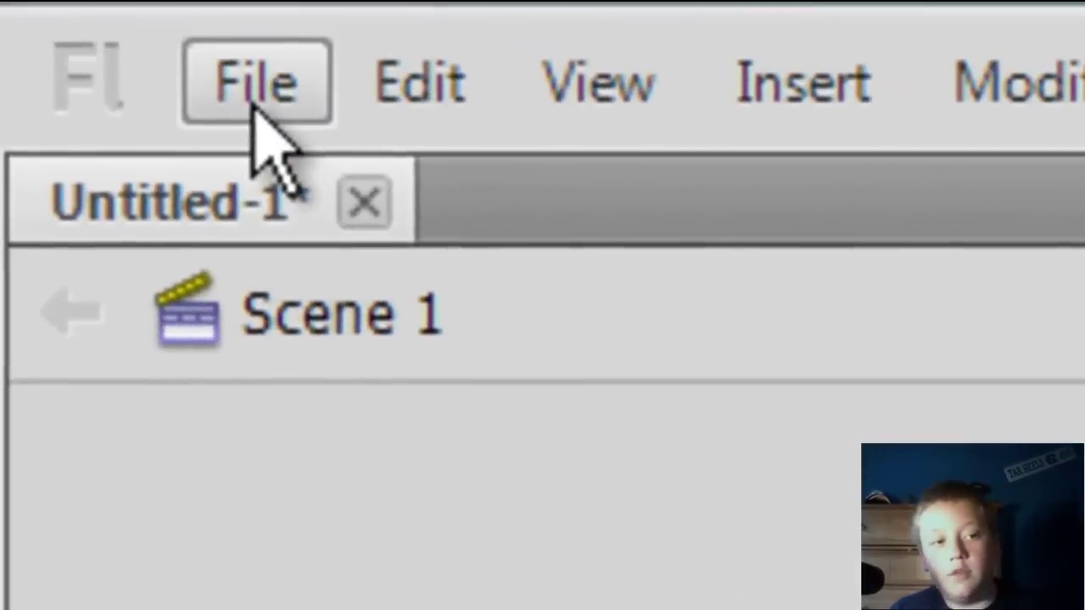
left_click(185, 78)
mouse_move(543, 609)
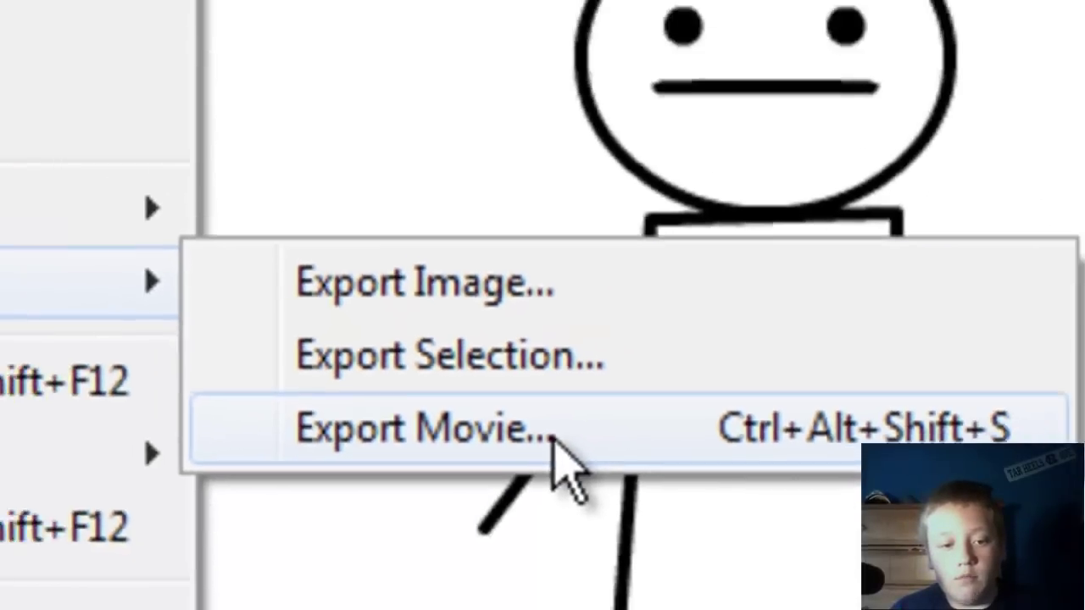
left_click(542, 377)
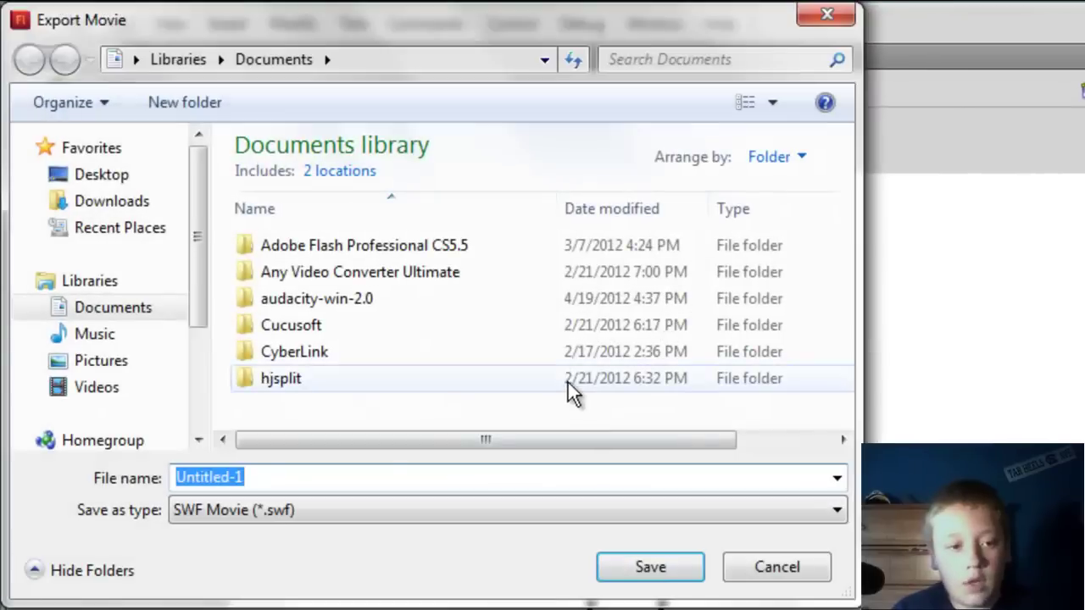
left_click(343, 510)
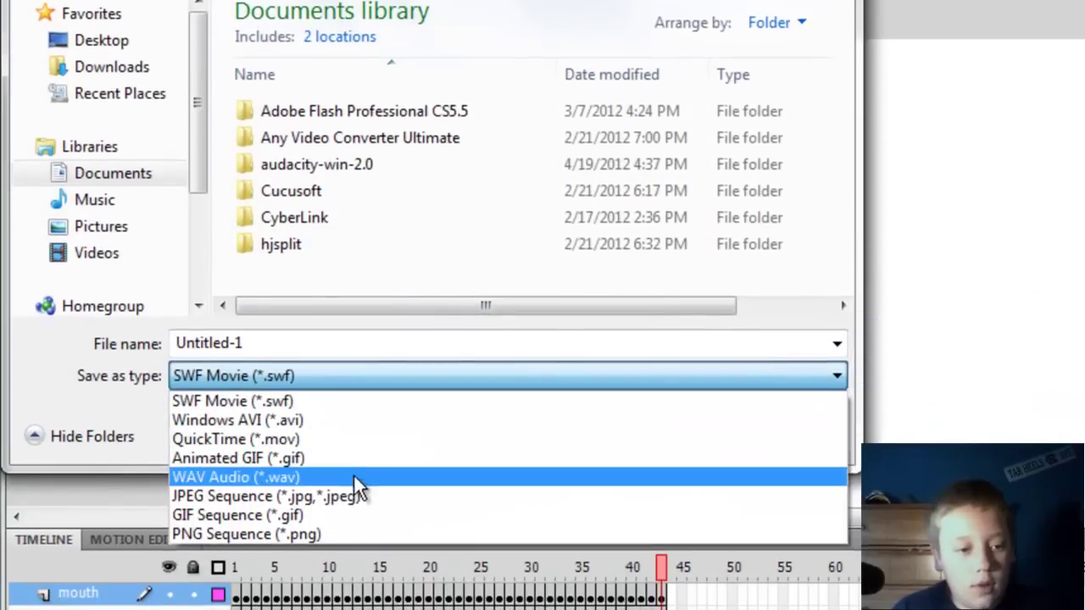
left_click(356, 535)
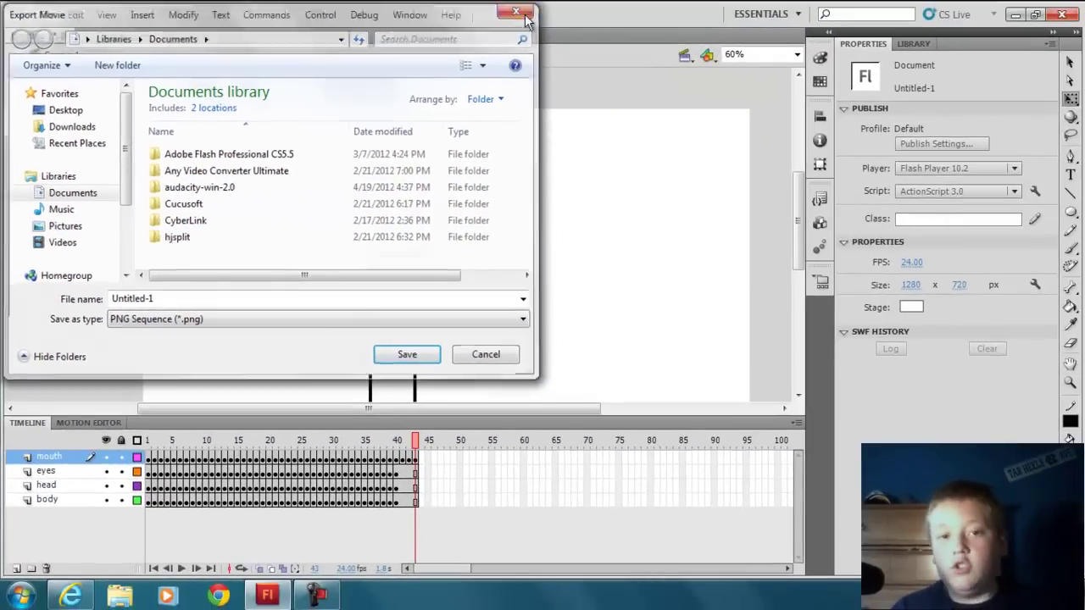
left_click(556, 9)
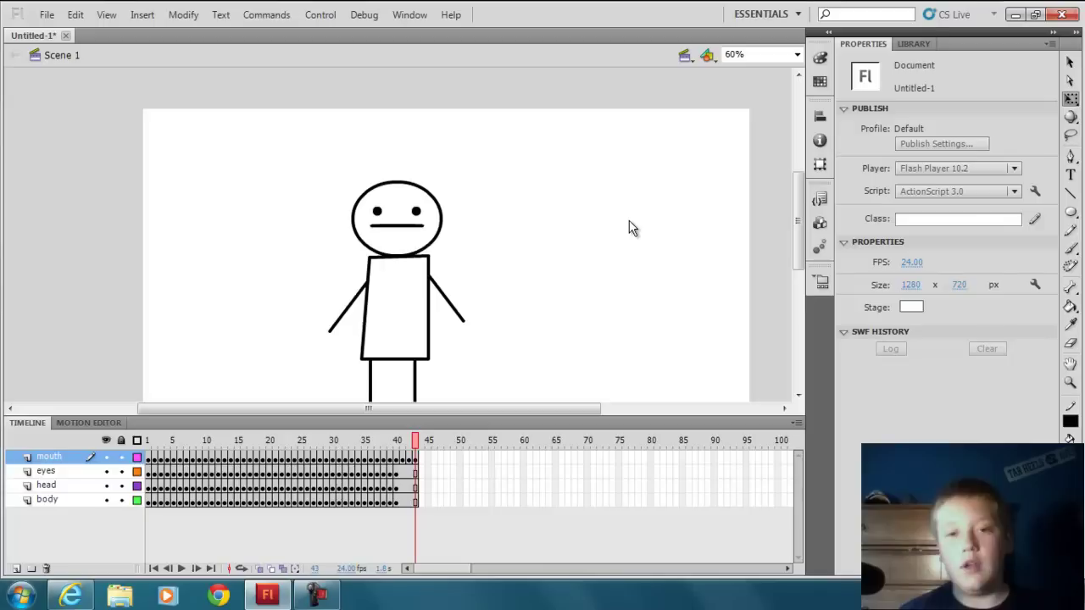
left_click(151, 458)
key("Return")
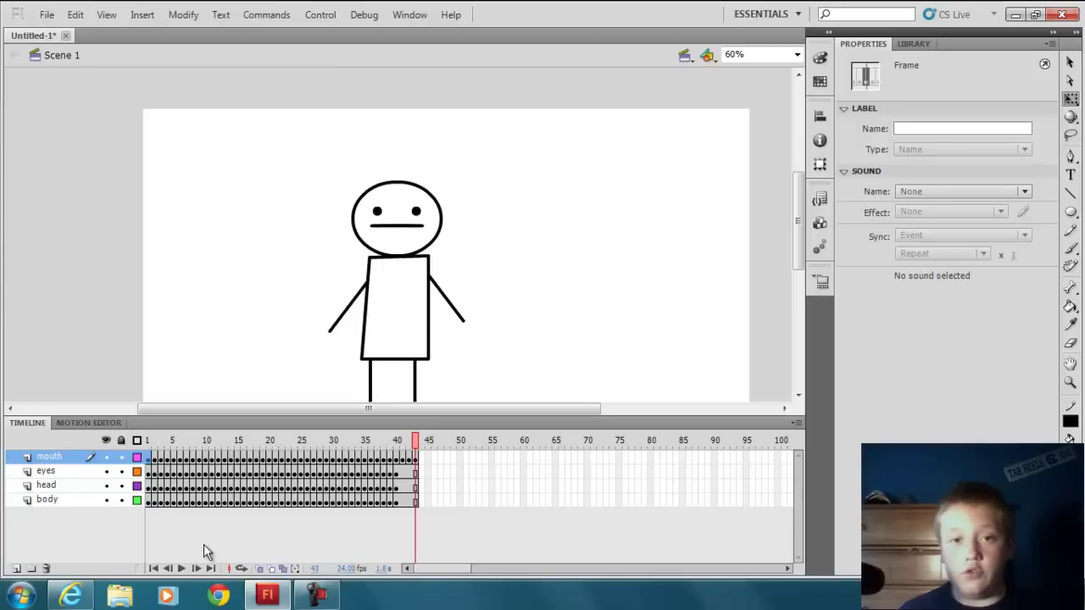
left_click(48, 15)
mouse_move(152, 274)
left_click(322, 306)
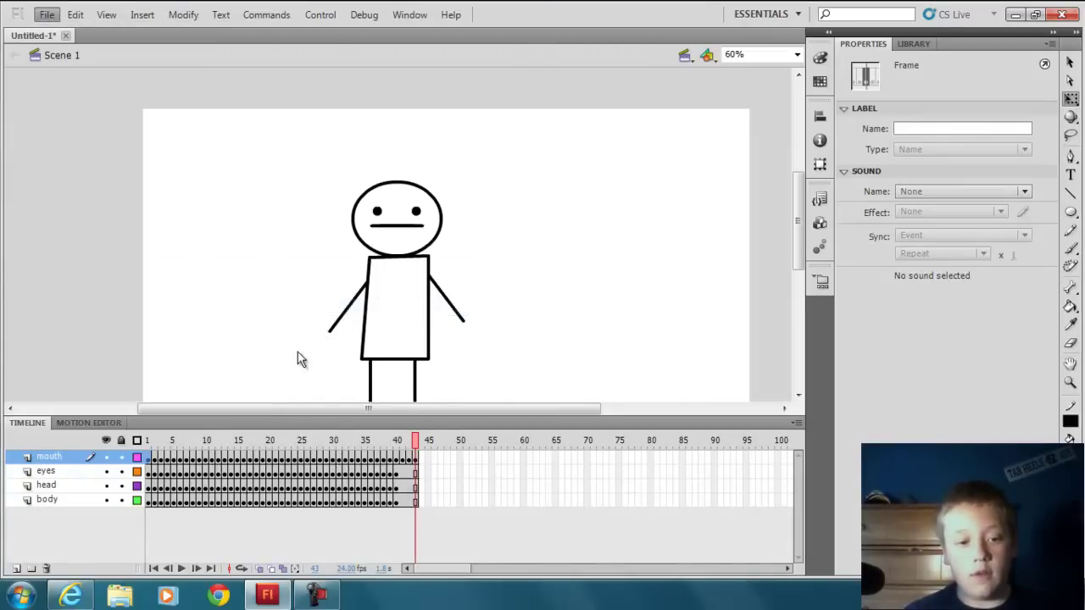
left_click(205, 320)
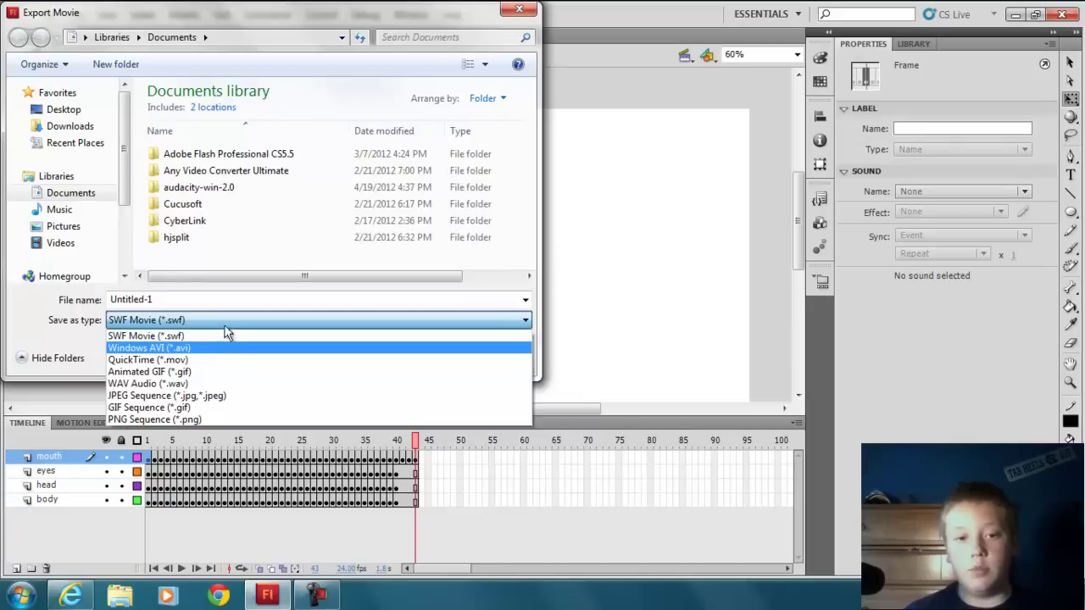
left_click(521, 13)
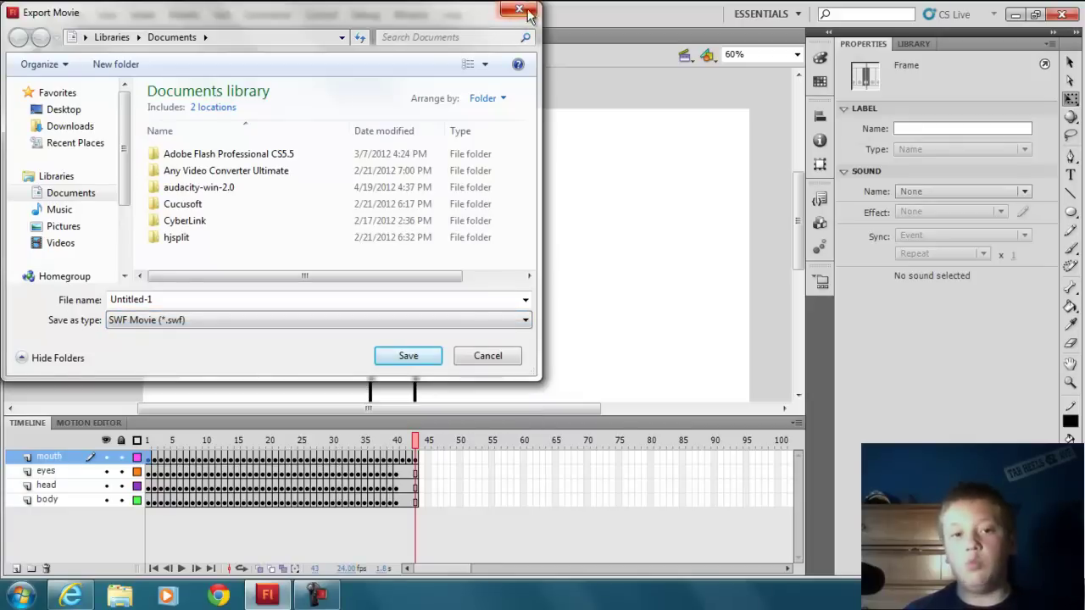
left_click(526, 12)
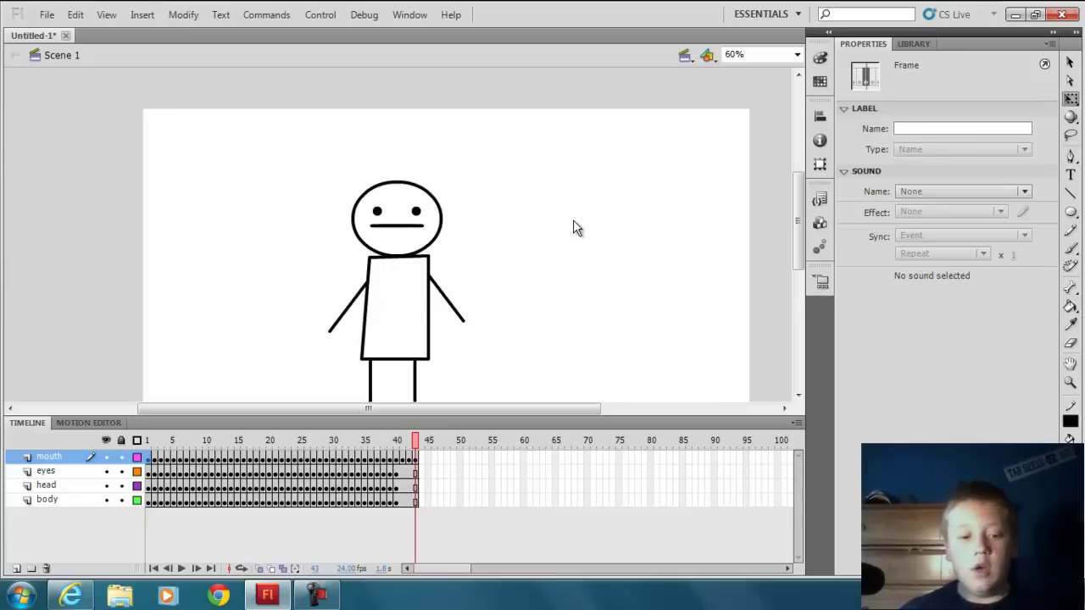
left_click(485, 394)
key("Return")
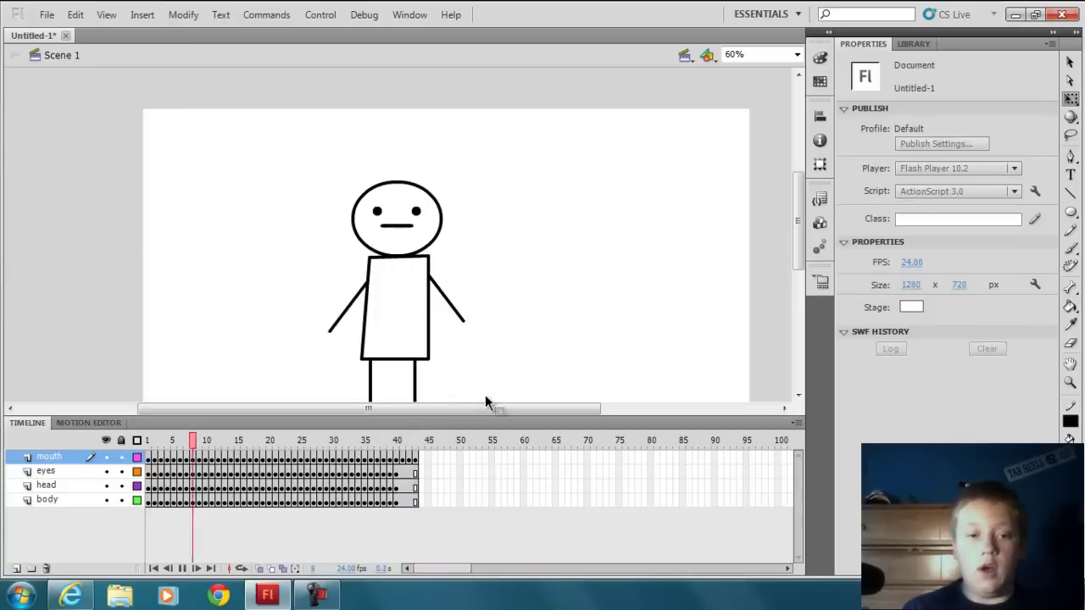